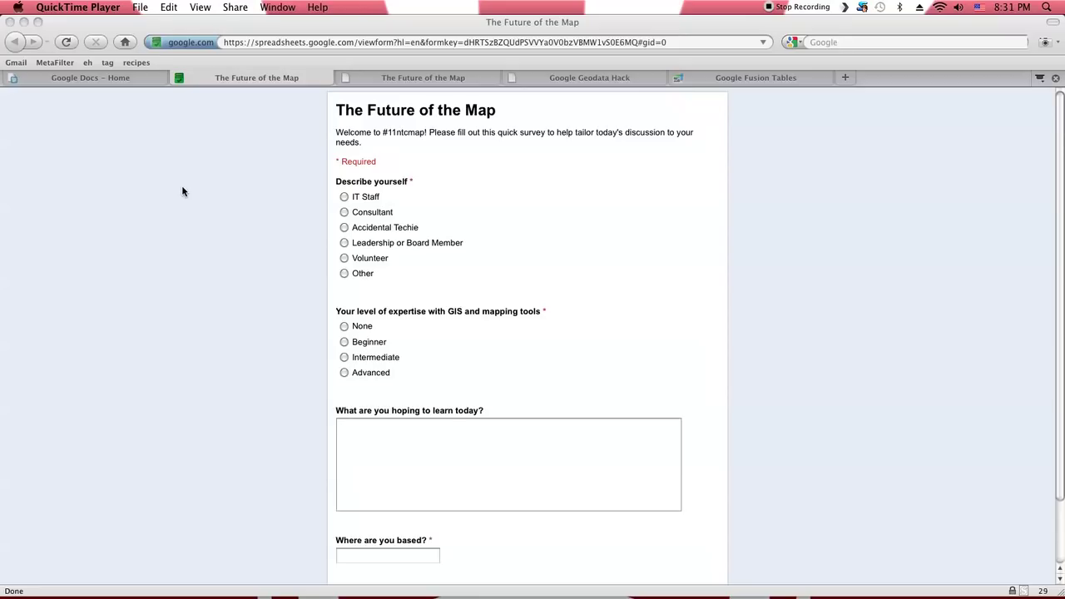
- Review 'The Future of the Map' form down to its 'Where are you based?' question
scroll(277, 232, down, 2)
click(319, 184)
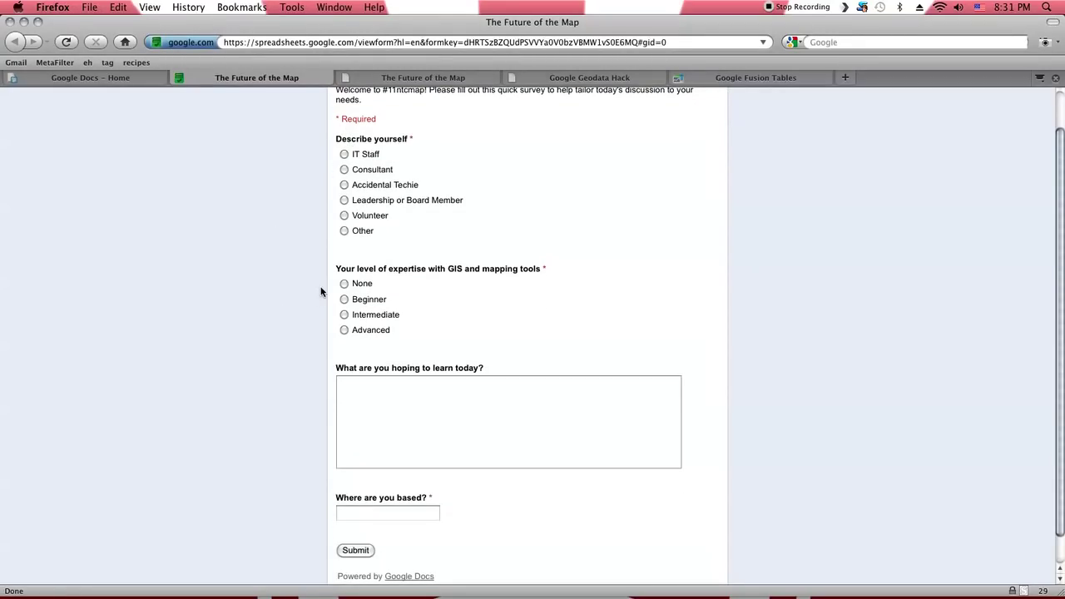
scroll(321, 291, down, 2)
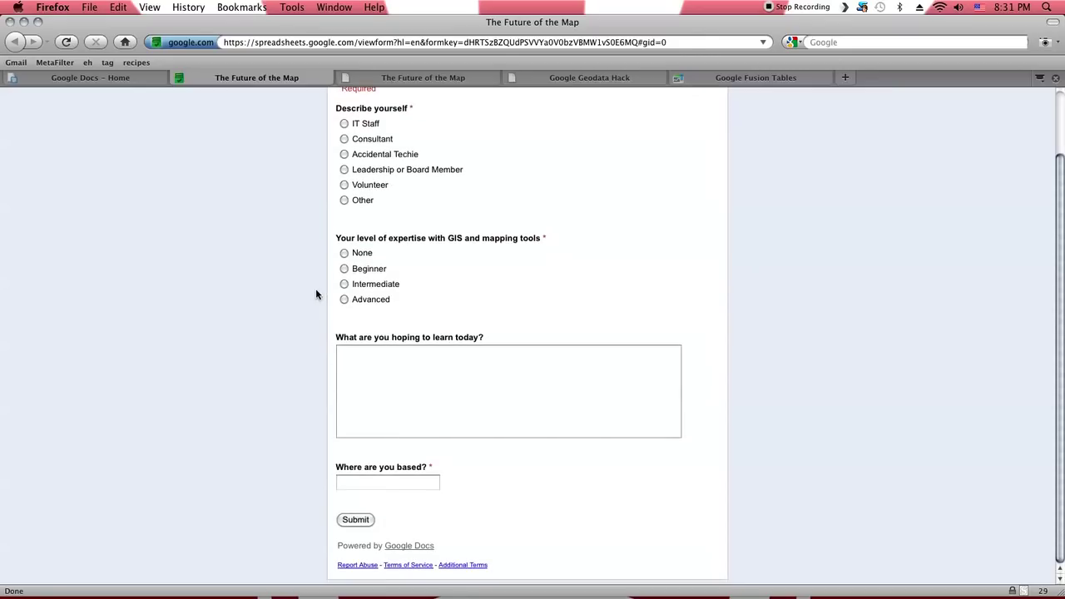
click(373, 480)
drag(335, 468, 449, 472)
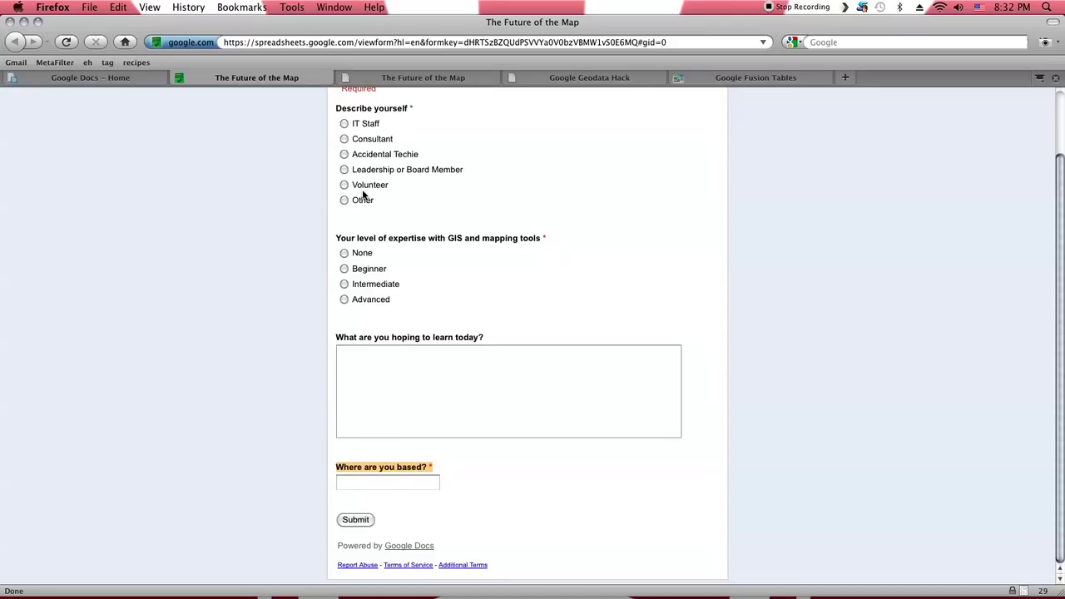
- In the responses spreadsheet, select the location and learning-goal answers in D2:E12
click(386, 81)
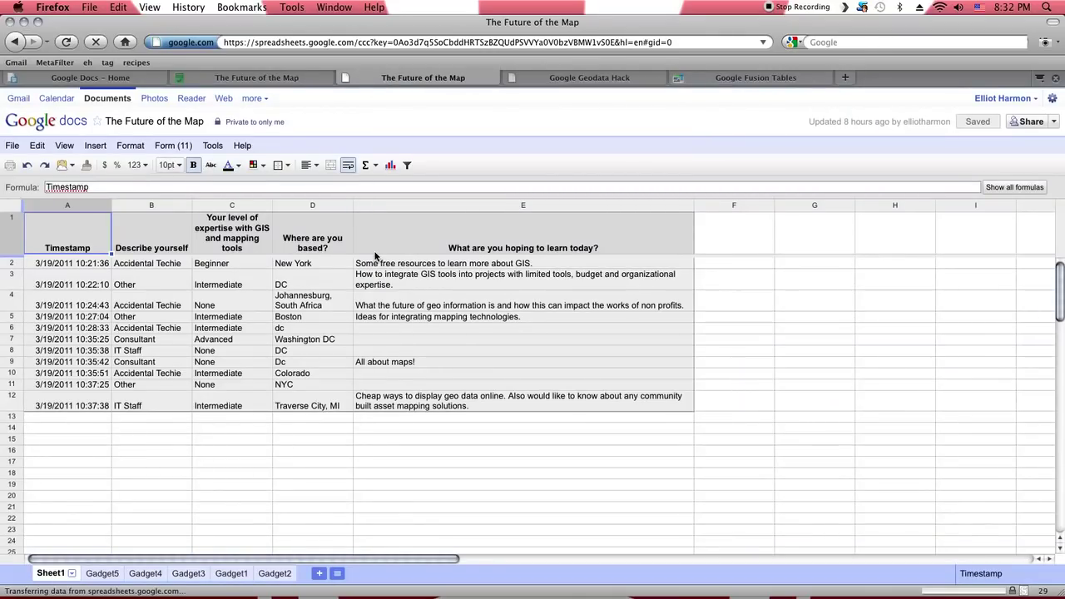
click(334, 264)
shift+click(320, 407)
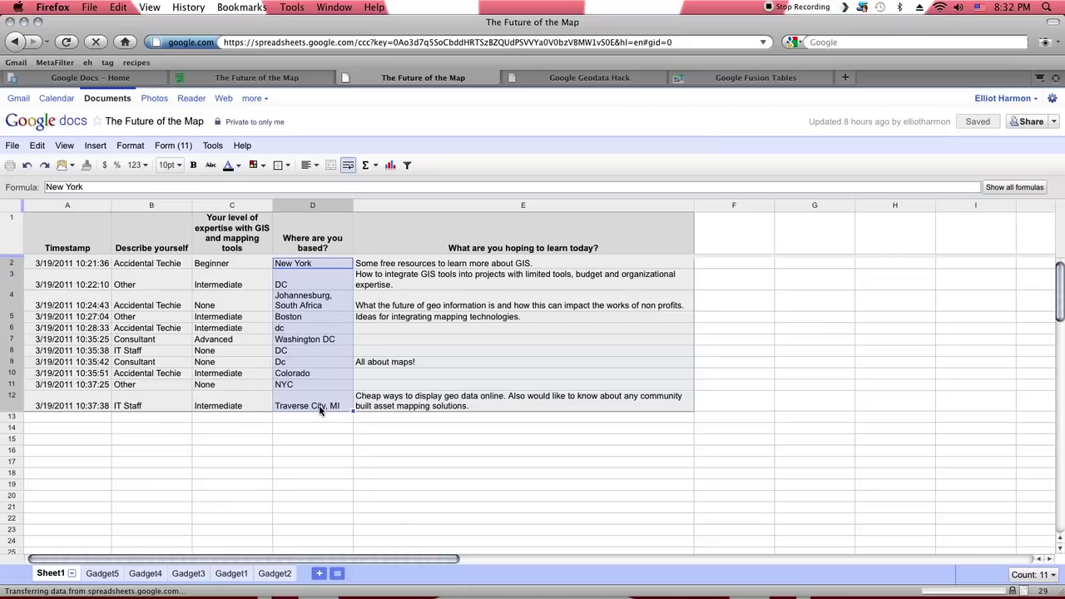
shift+click(401, 406)
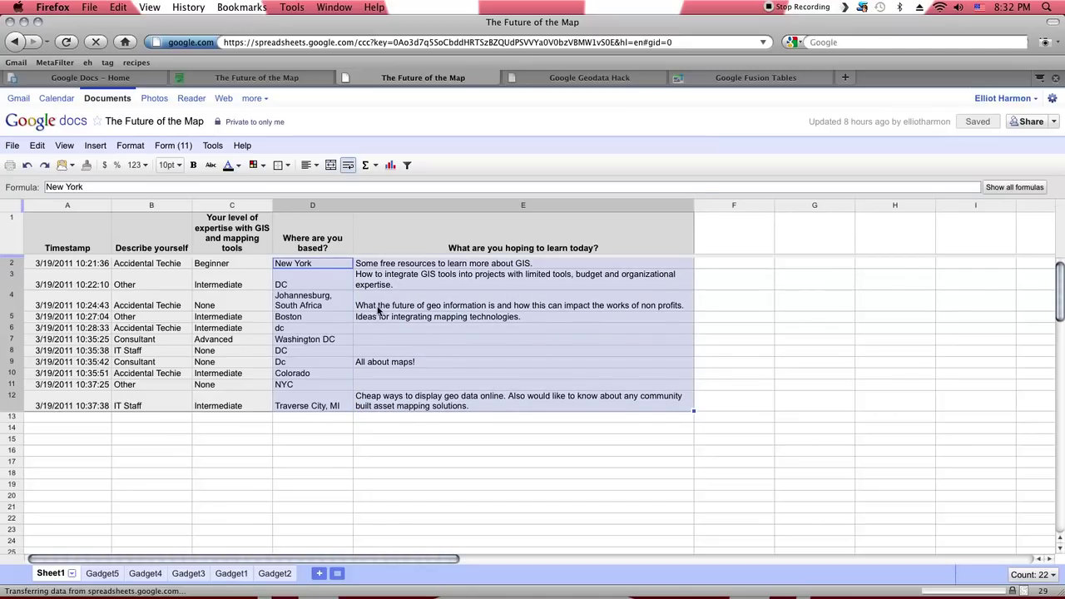
shift+click(415, 402)
- Insert a Map gadget for Sheet1!D2:E12 with last-column tooltips and the normal map type
click(95, 146)
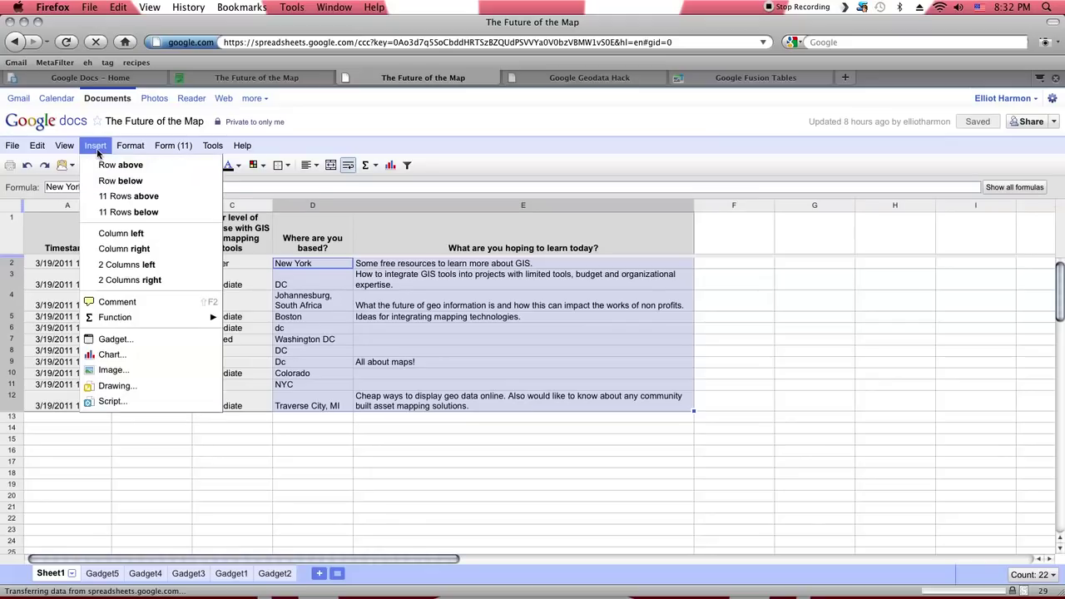
click(121, 341)
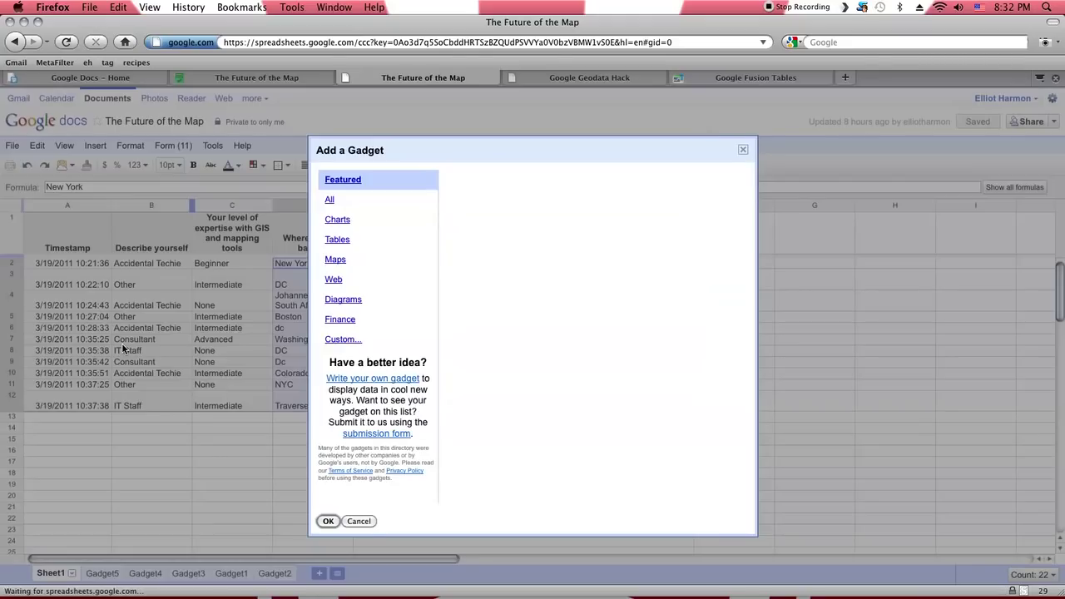
click(335, 258)
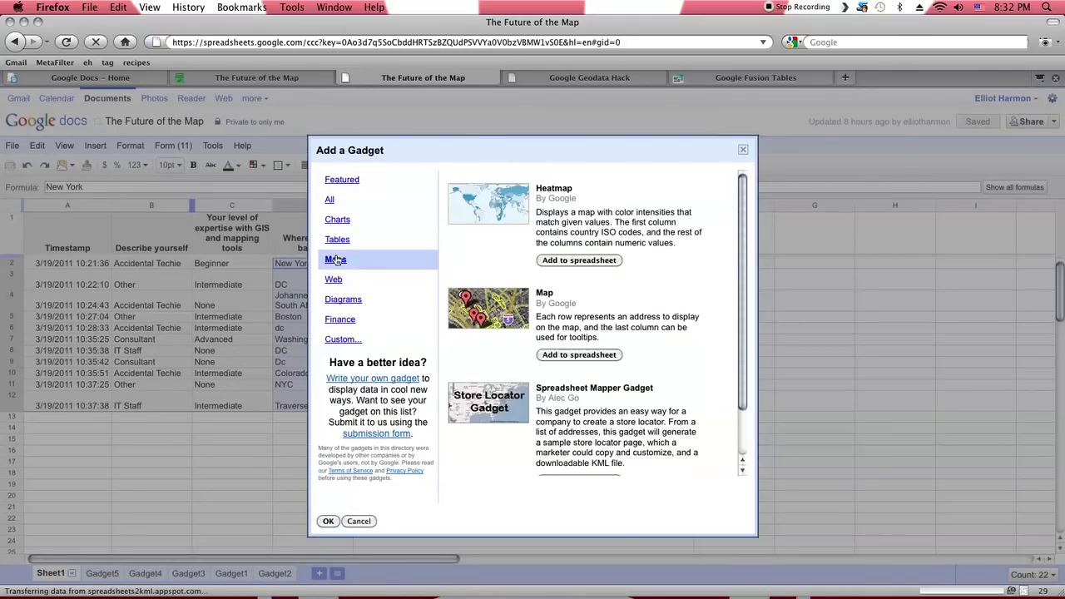
click(560, 356)
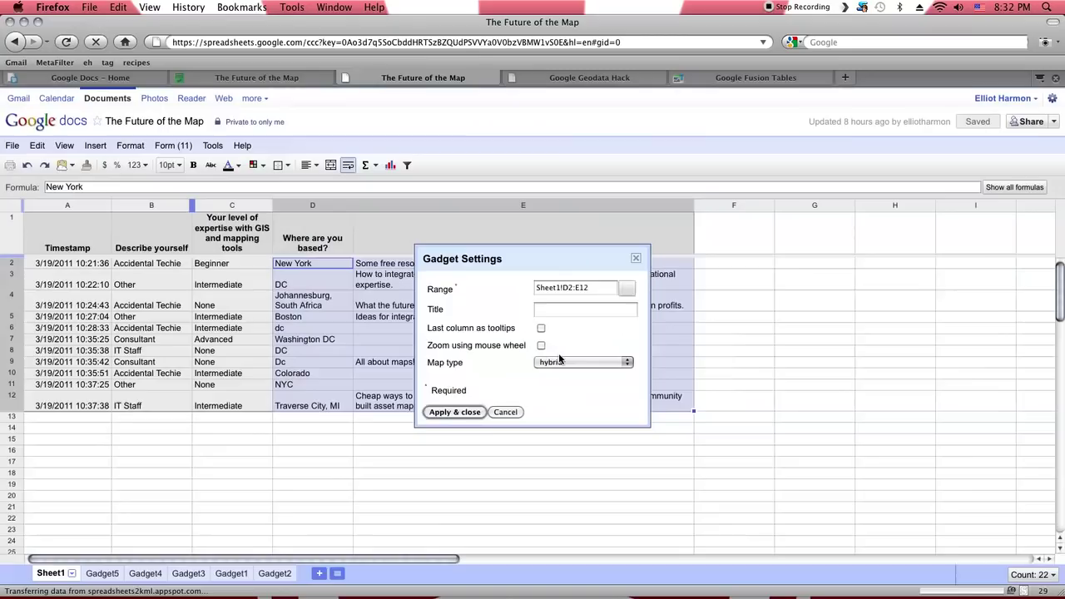
click(591, 288)
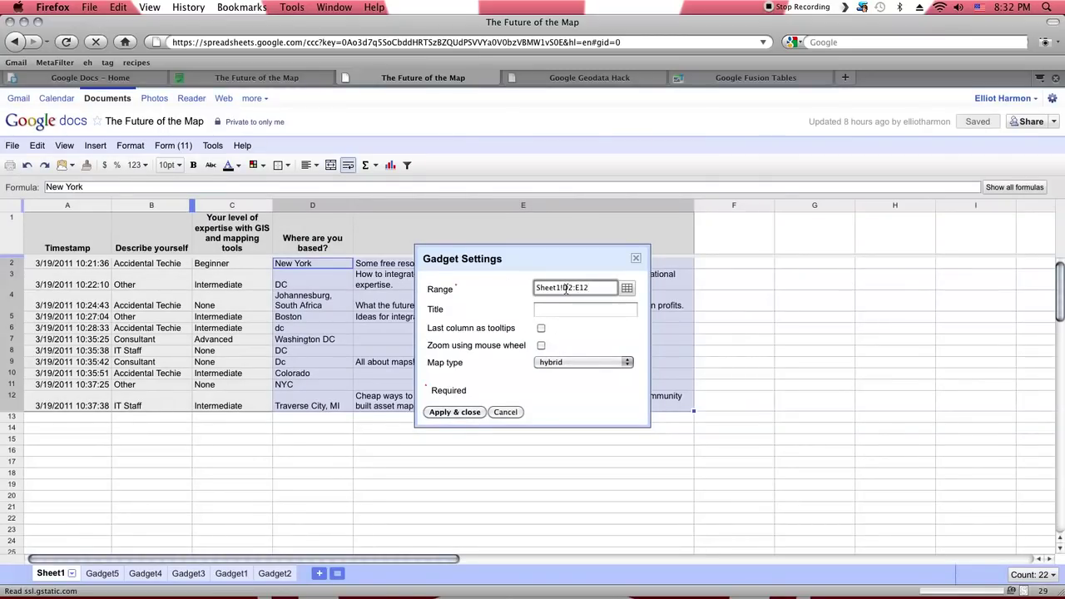
click(541, 330)
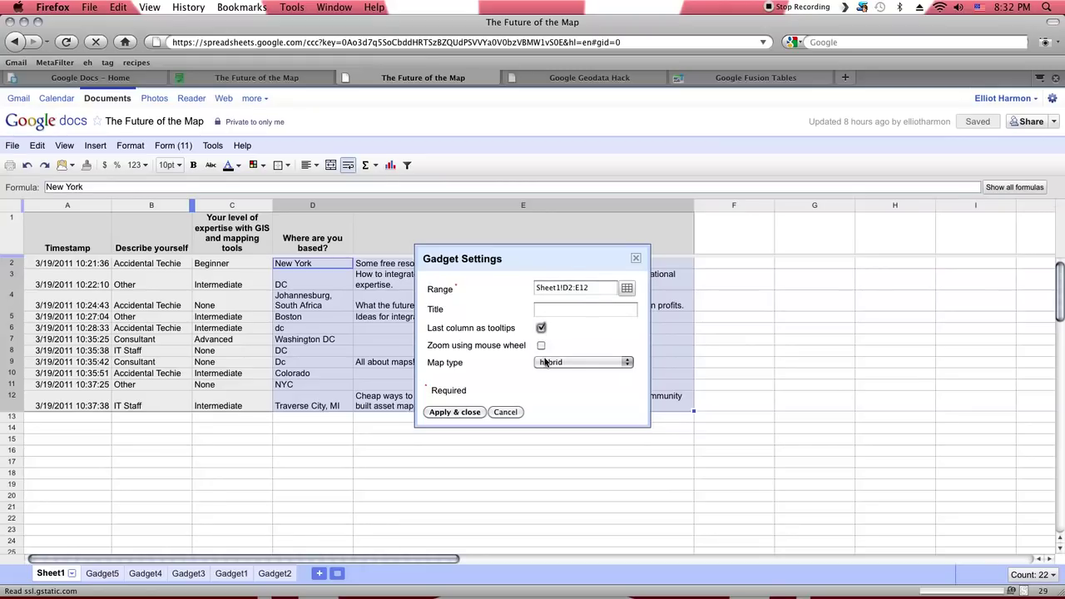
click(551, 362)
click(547, 385)
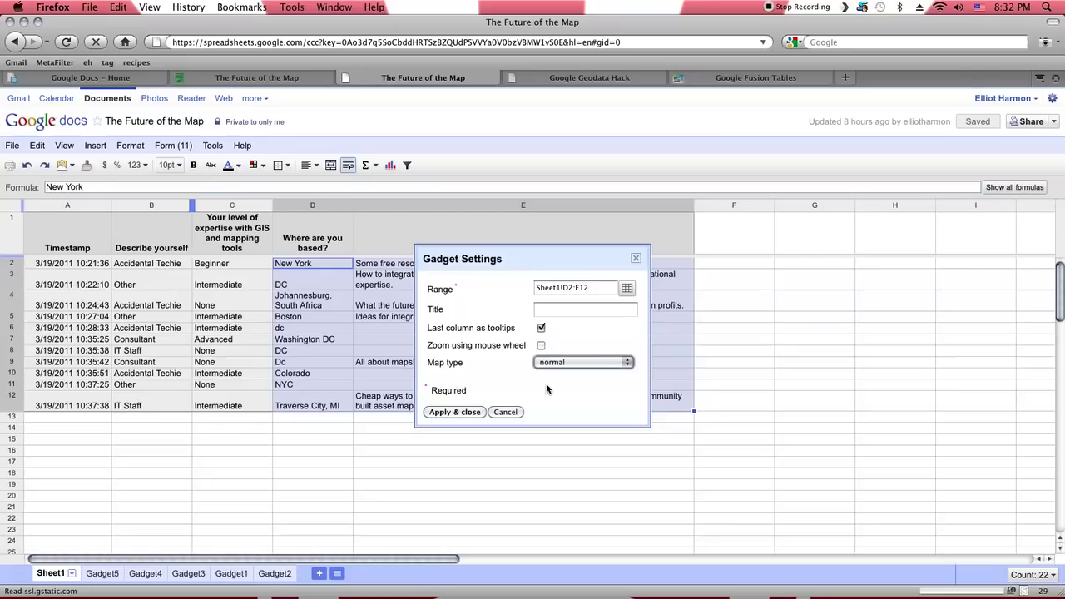
click(476, 412)
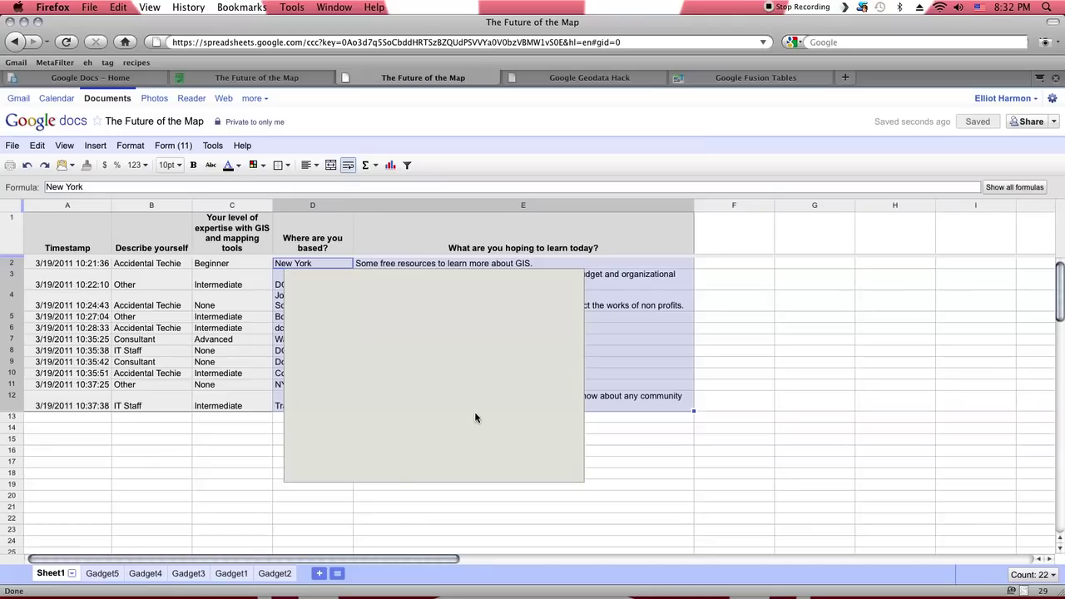
- Move the map gadget onto its own sheet, Gadget6
mouse_move(387, 282)
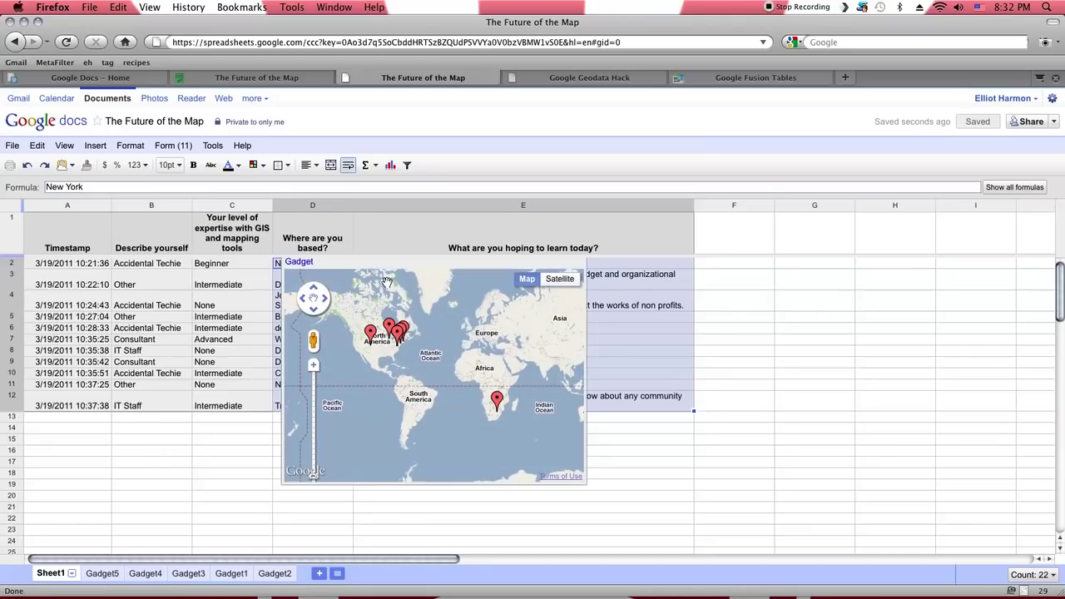
click(310, 262)
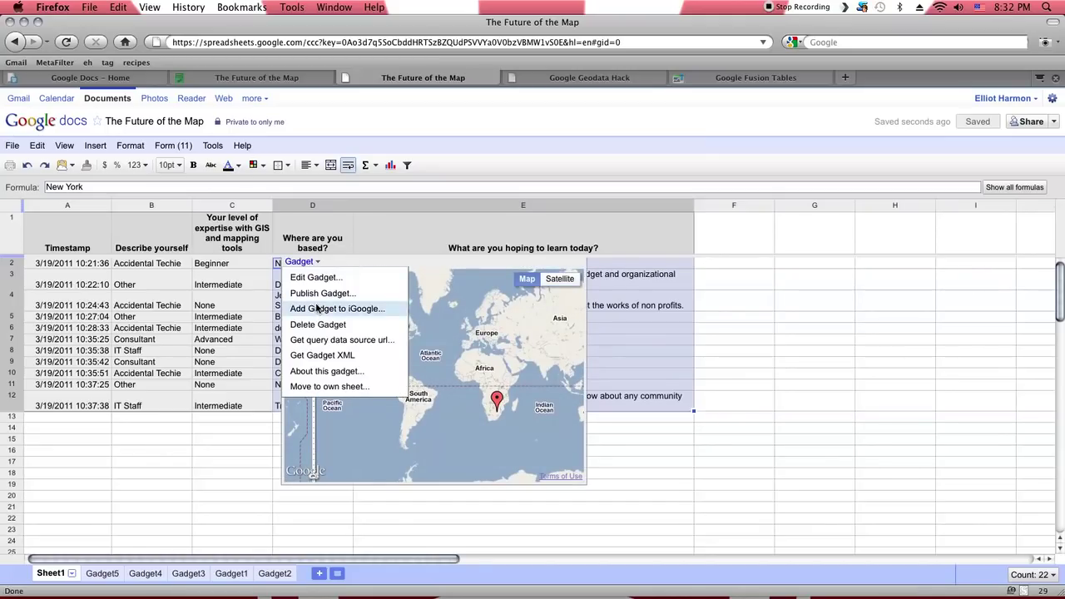
click(332, 385)
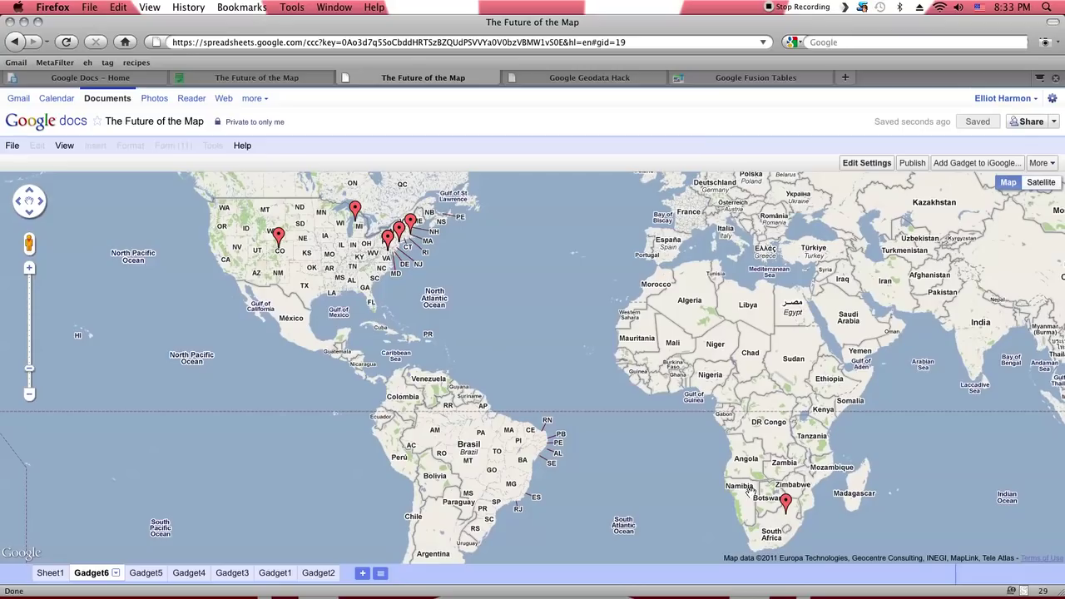
- View the tooltips of the South Africa and Michigan markers on the map
click(784, 502)
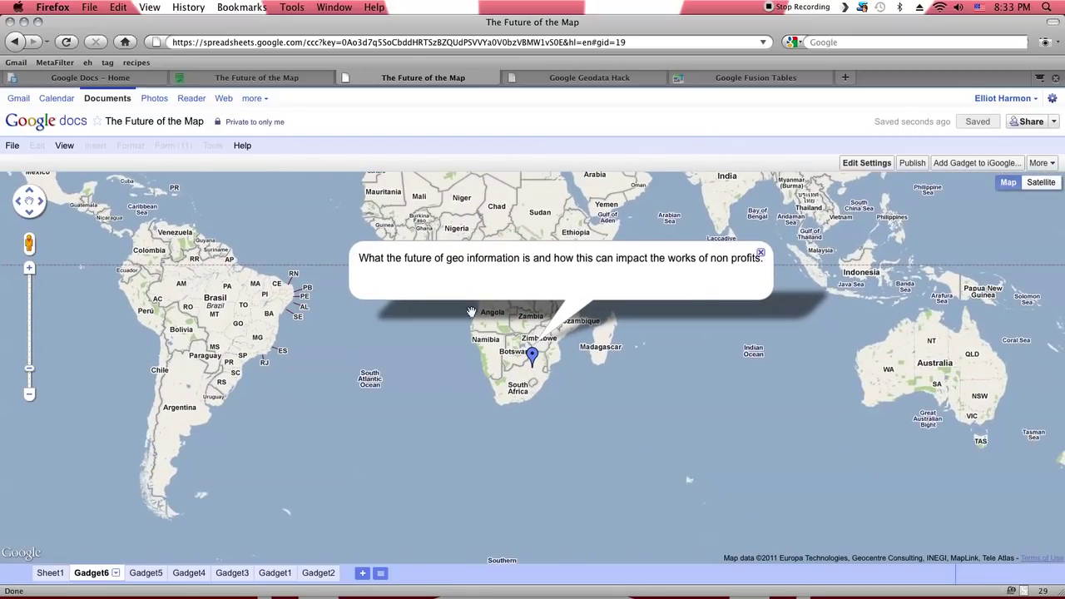
mouse_move(347, 226)
mouse_down()
mouse_move(365, 268)
mouse_move(469, 343)
mouse_up()
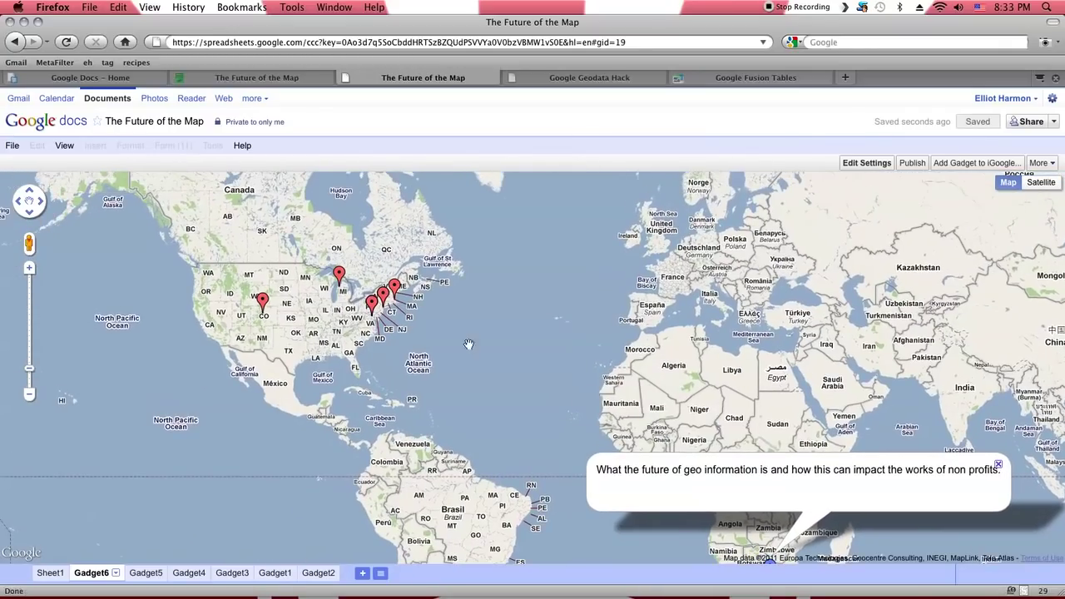
click(339, 274)
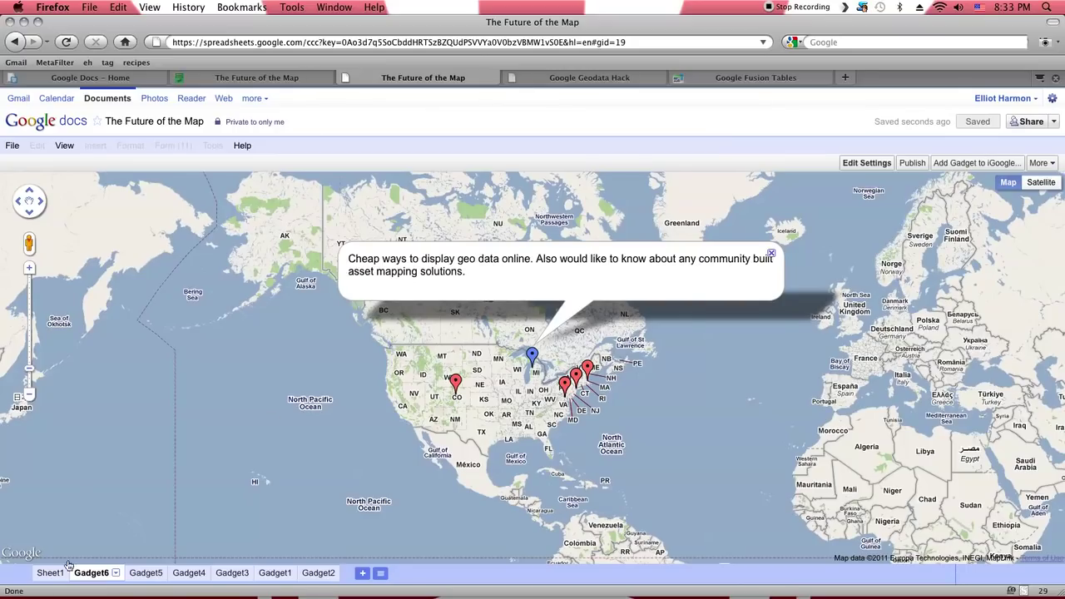
click(52, 575)
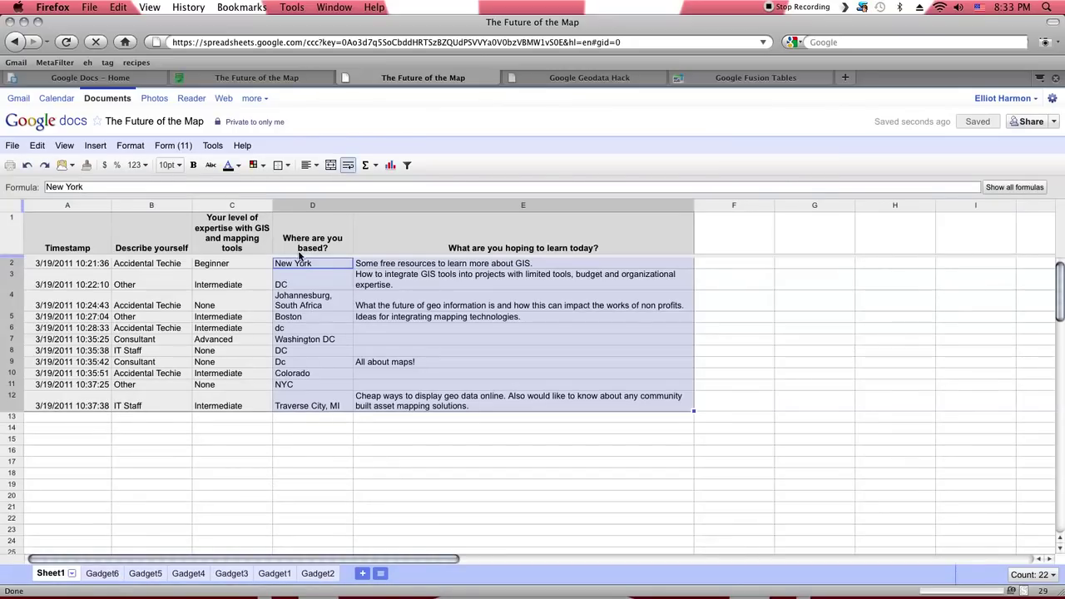
drag(301, 264, 299, 406)
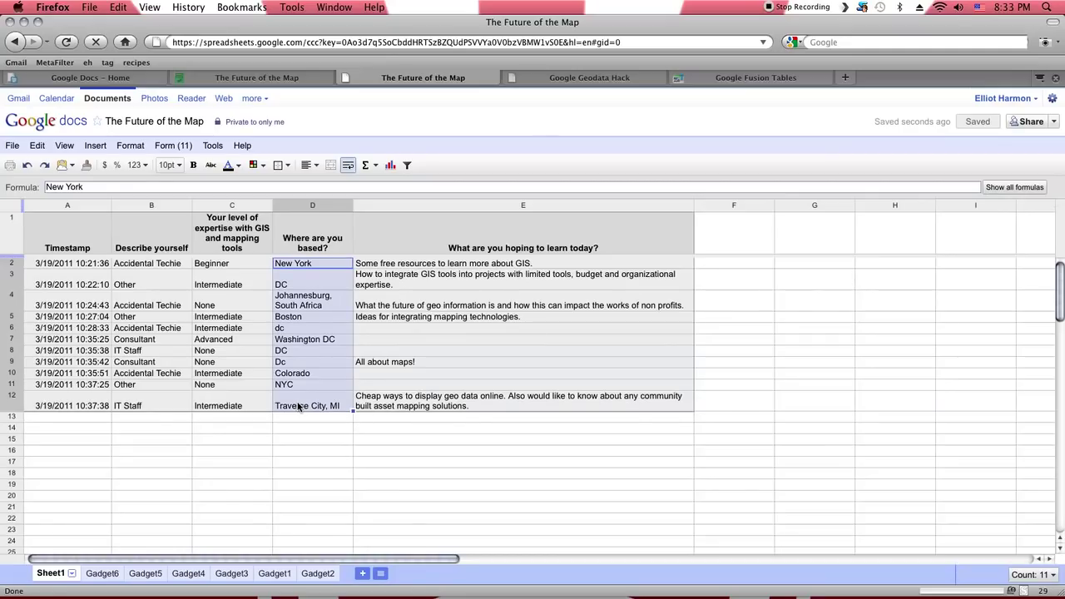
click(556, 79)
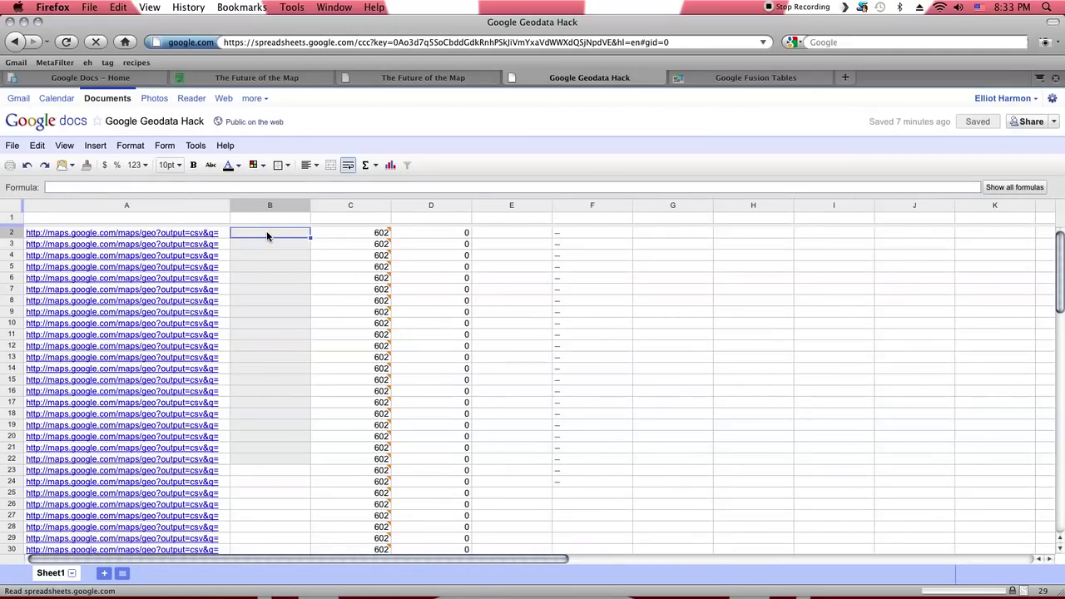
text(New York DC Johannesburg, South Africa Boston dc Washington DC DC Dc Colorado NYC Traverse City, MI)
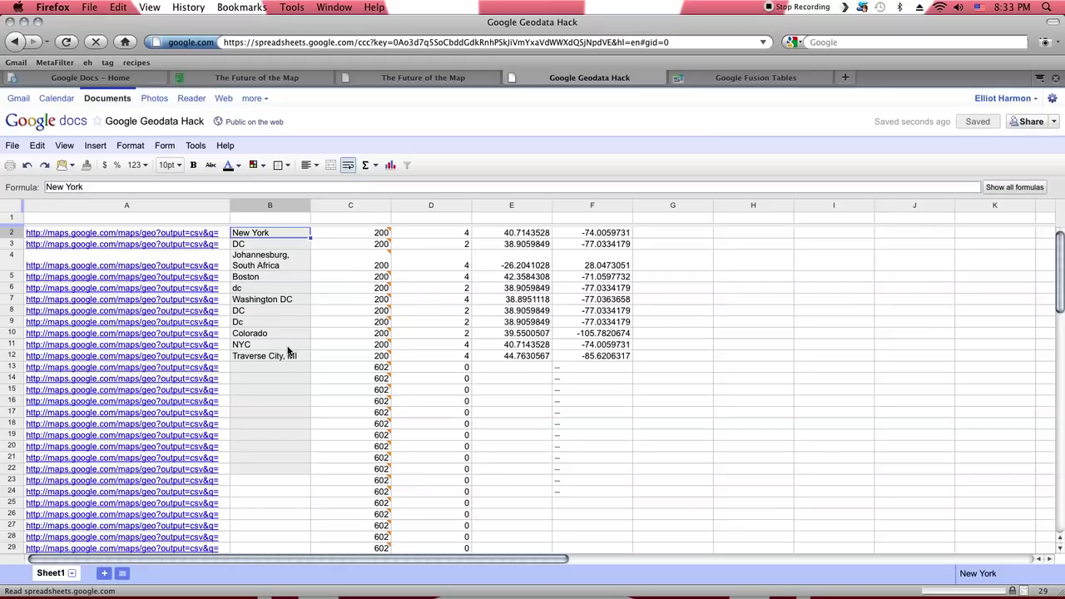
click(492, 235)
click(569, 235)
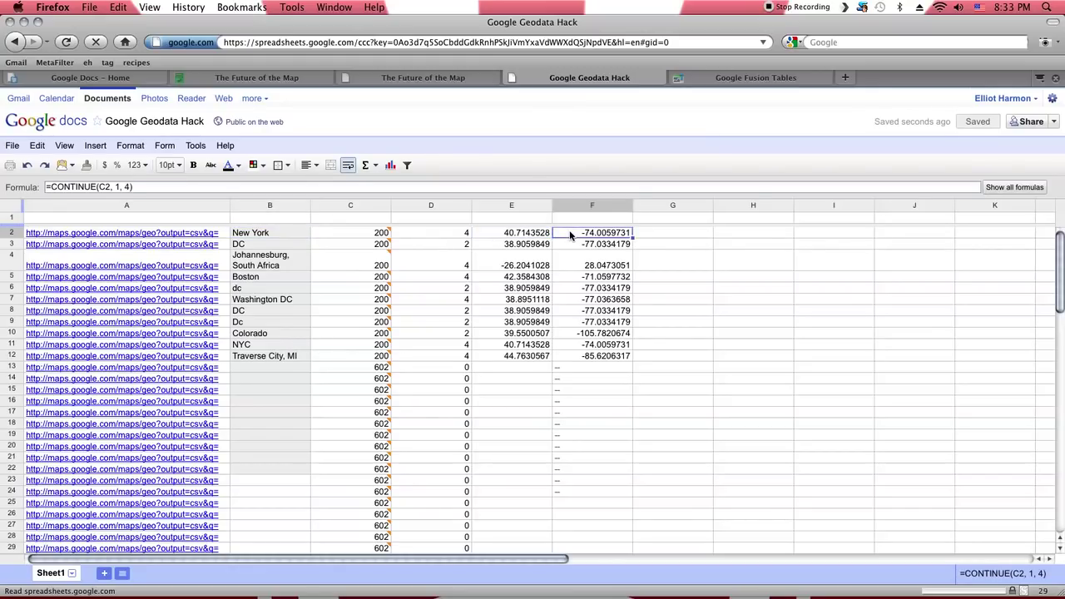
click(462, 239)
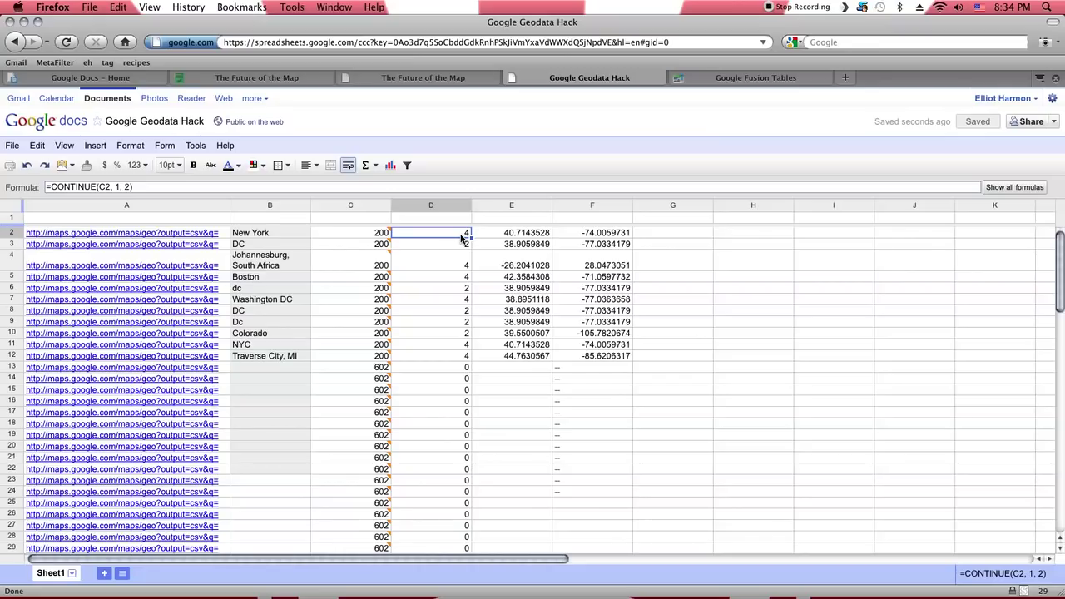
click(270, 245)
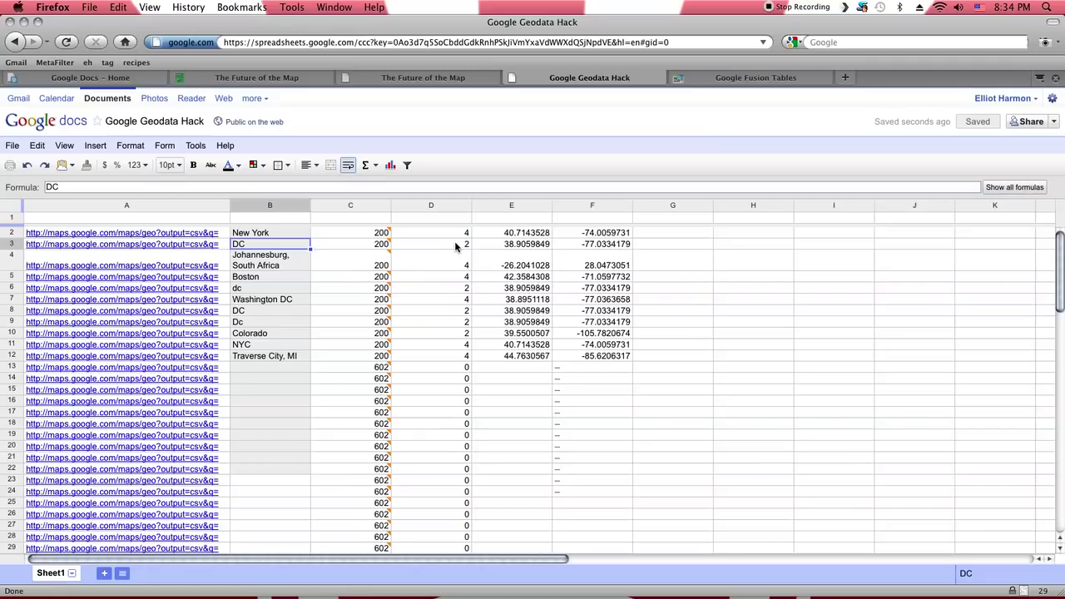
click(449, 247)
click(346, 248)
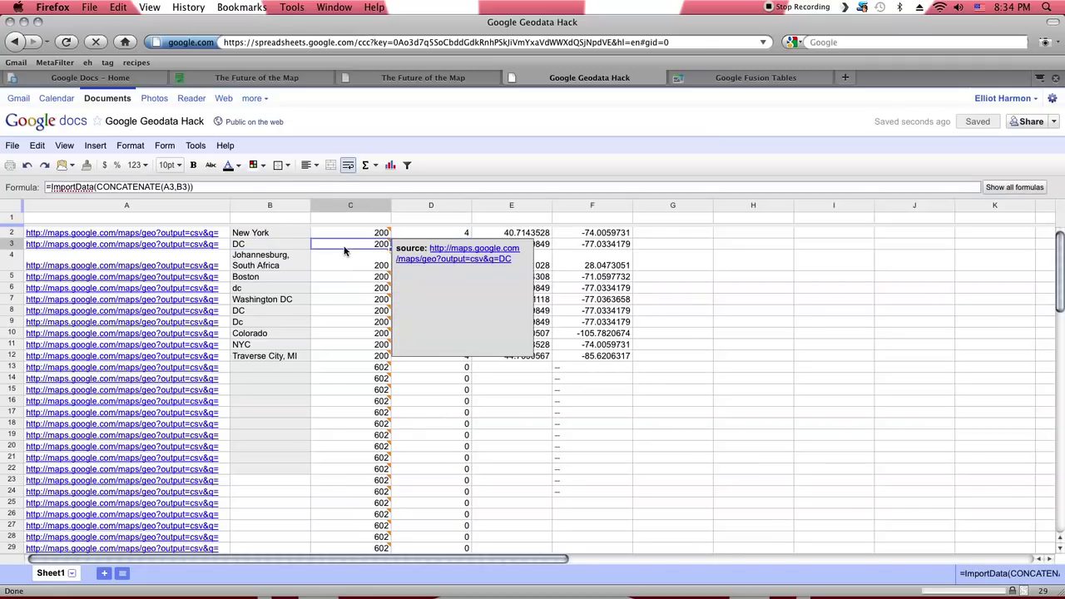
click(259, 246)
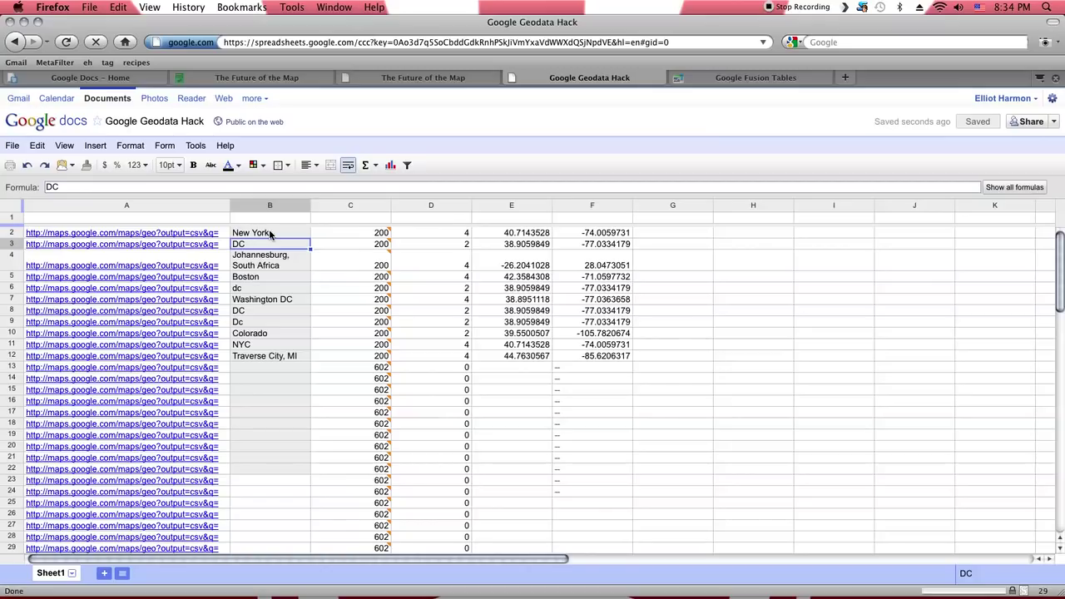
- Add 'brannan st, san francisco', '435 brannan st, san francisco' and 'techsoup' below the location list
click(253, 365)
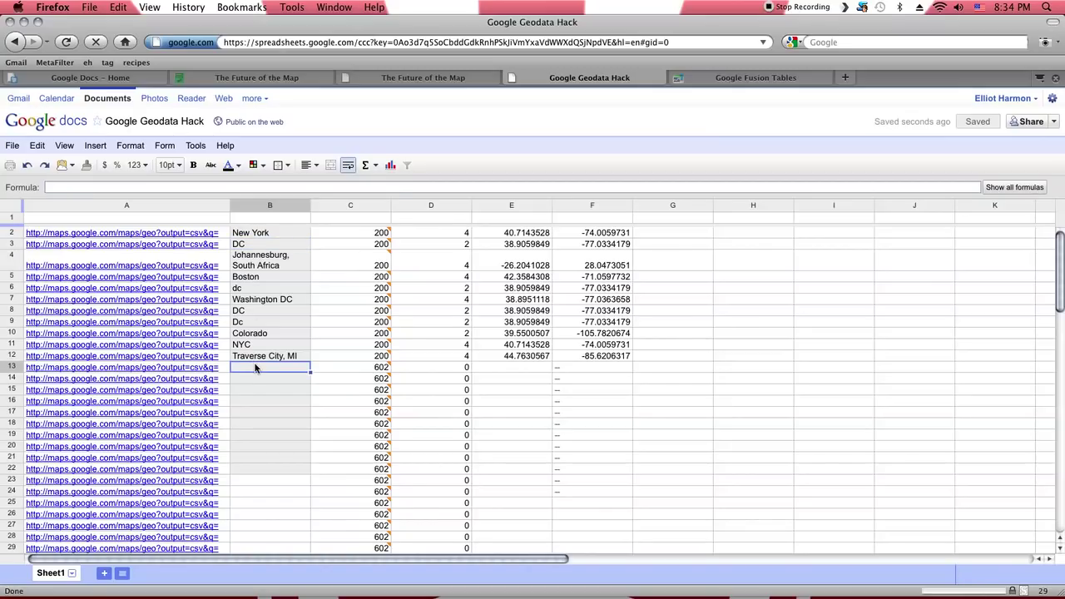
text(branna)
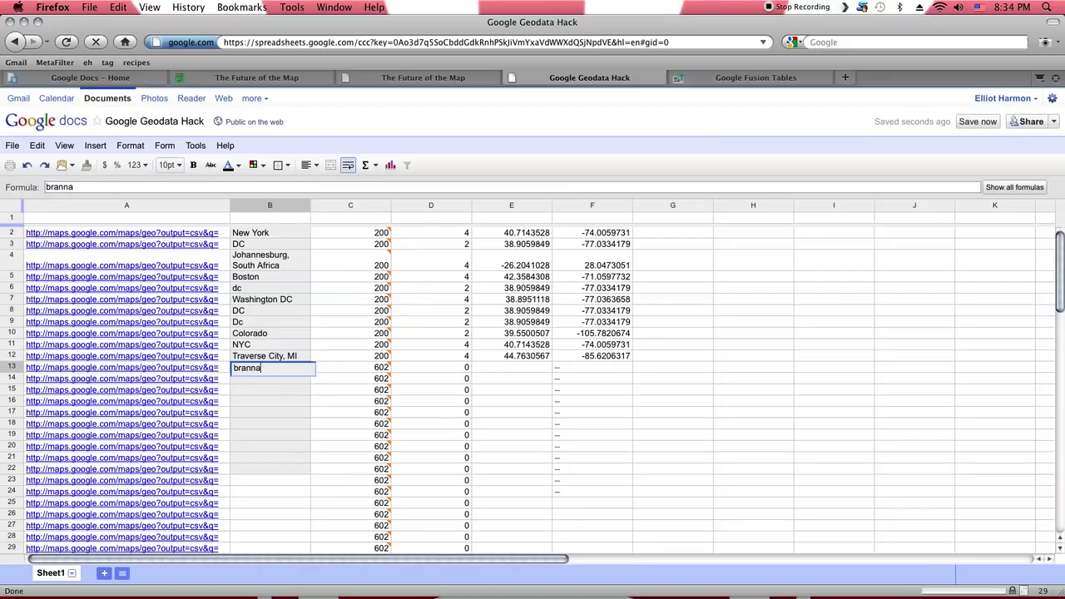
text(n st, san francisco)
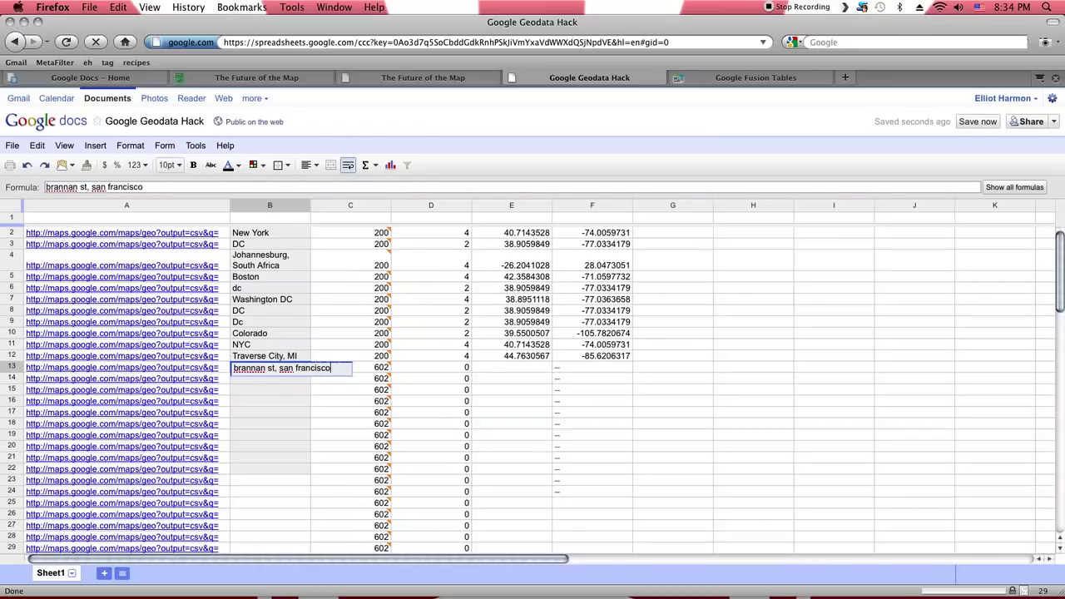
key(Return)
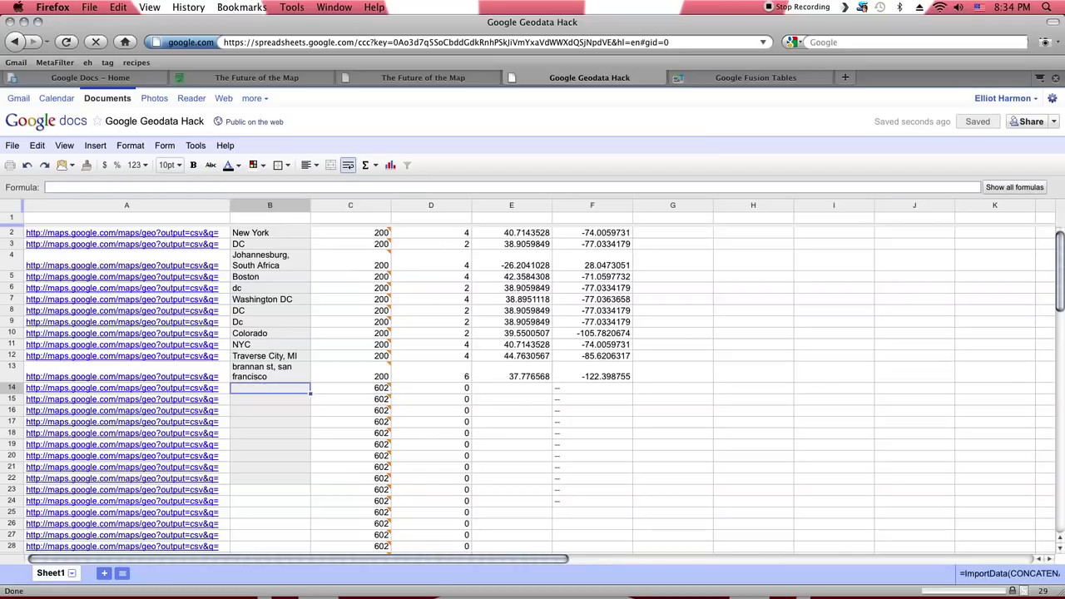
text(435 )
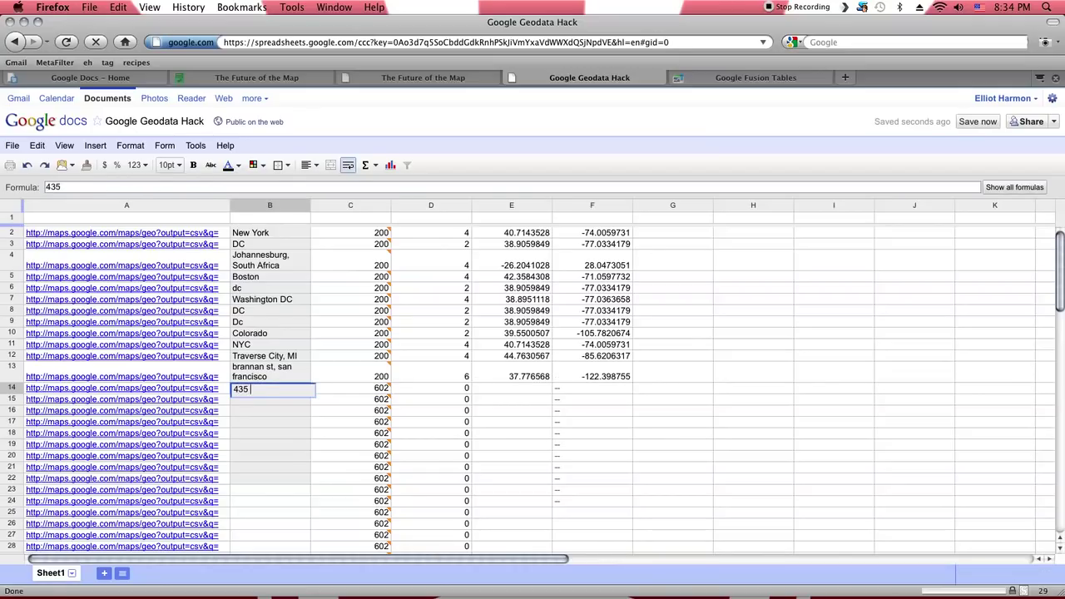
text(brannan st, san francisco)
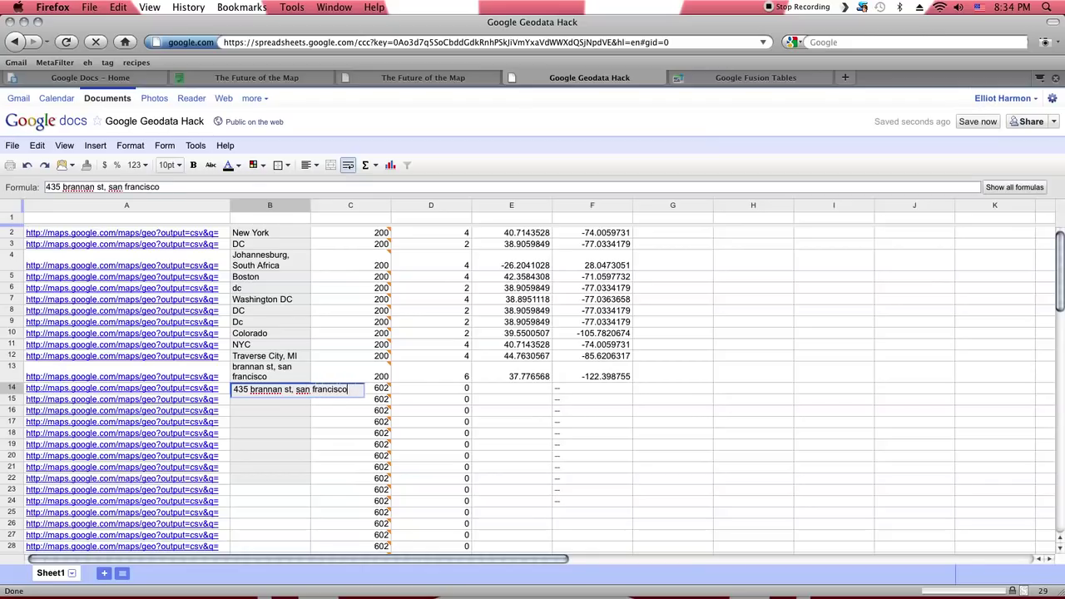
key(Return)
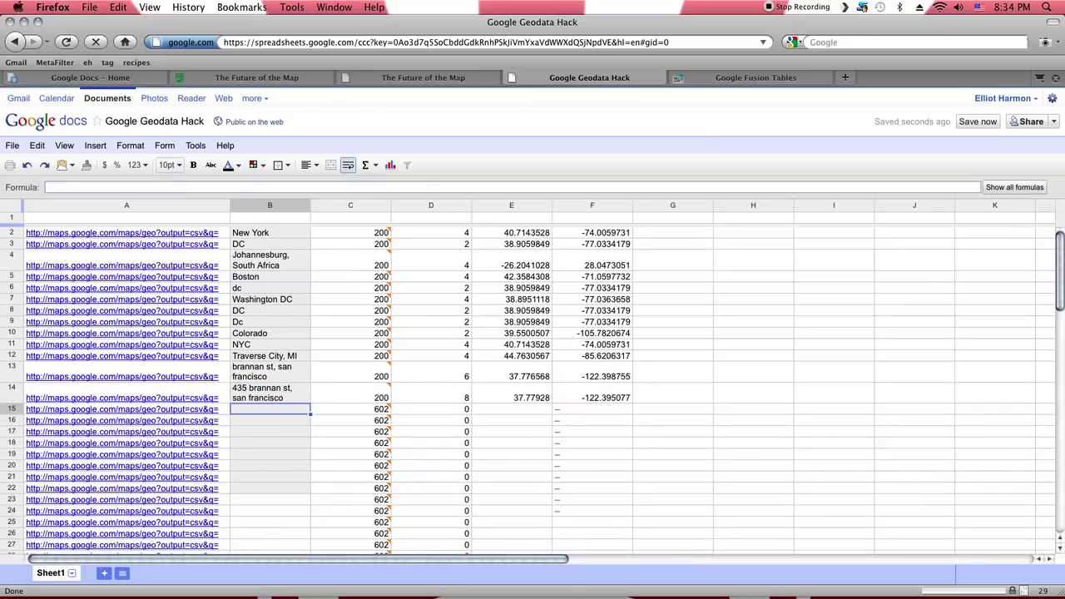
text(techsoup)
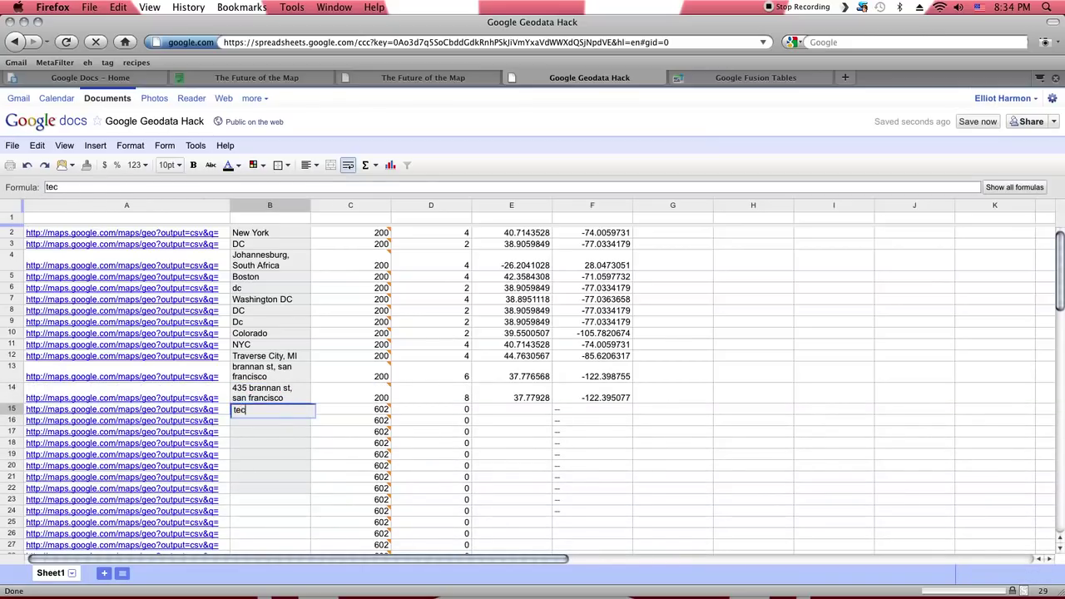
key(Return)
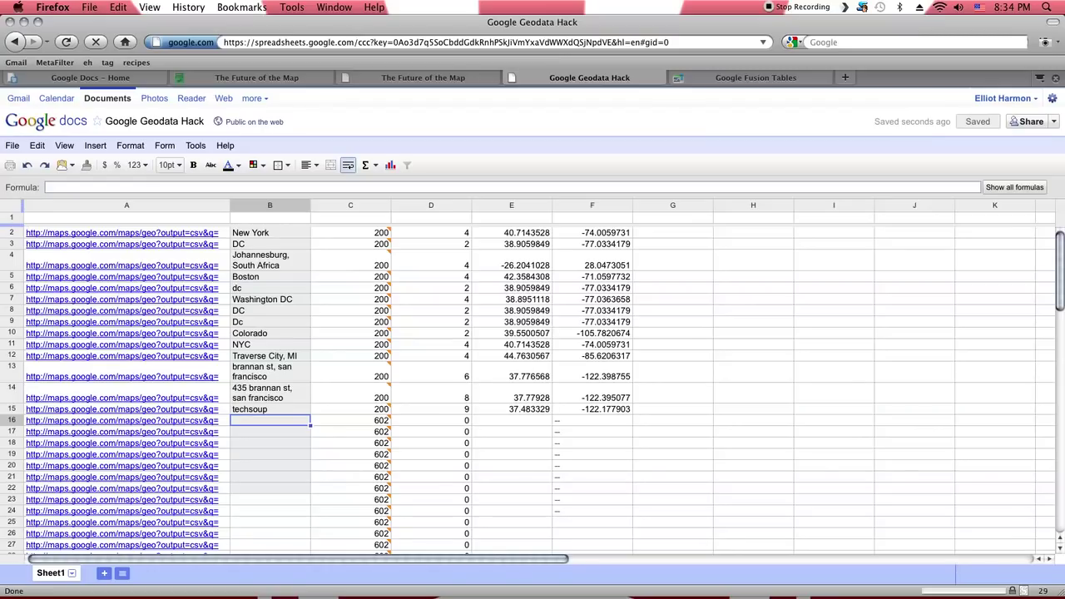
- Inspect the geocoding formulas in column D for the new and existing rows
click(416, 407)
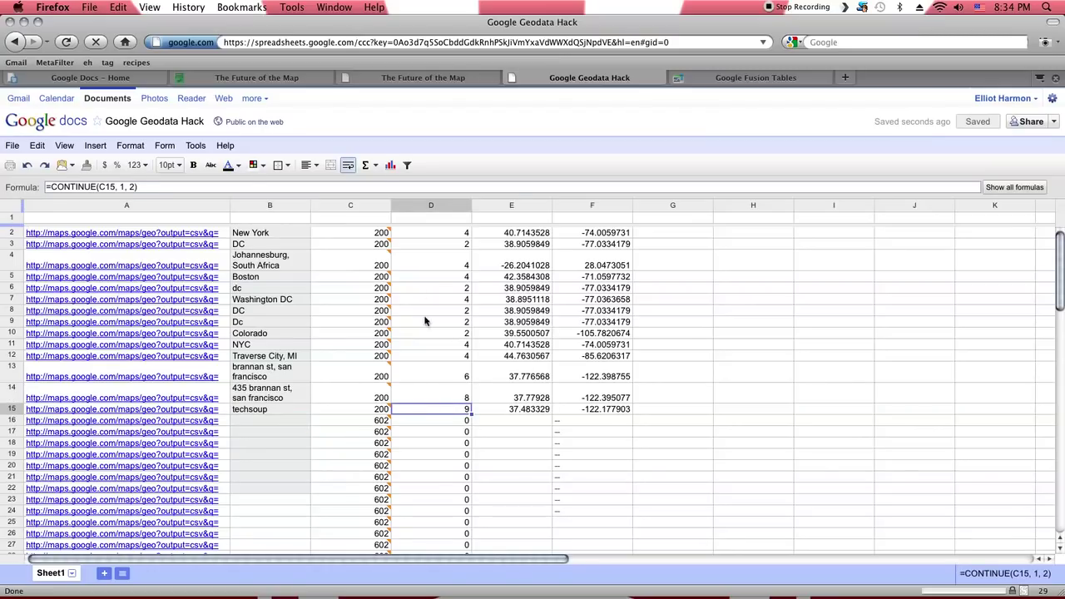
shift+click(436, 234)
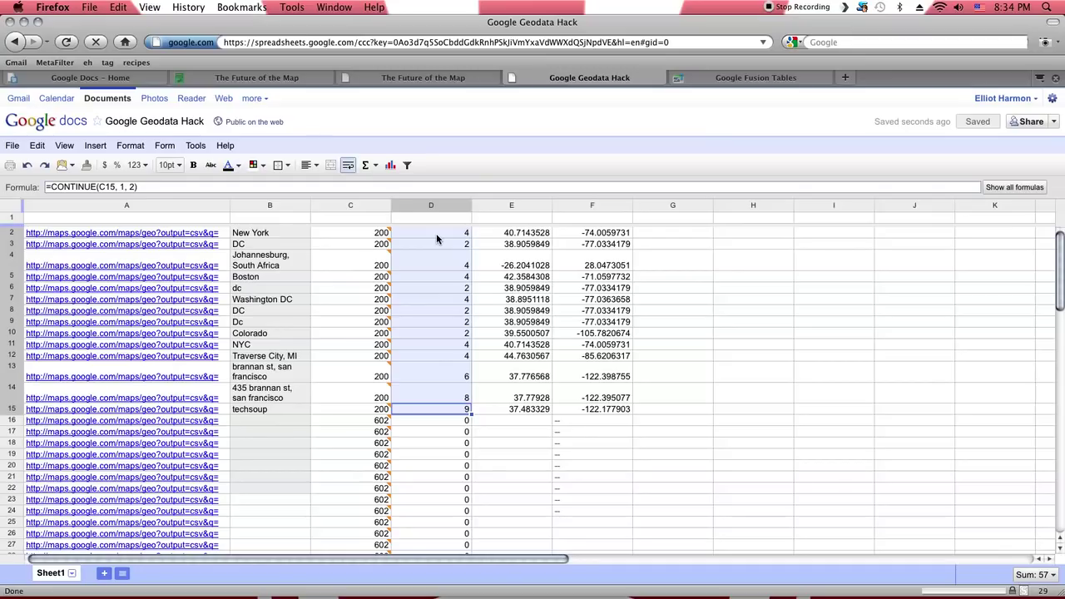
click(433, 260)
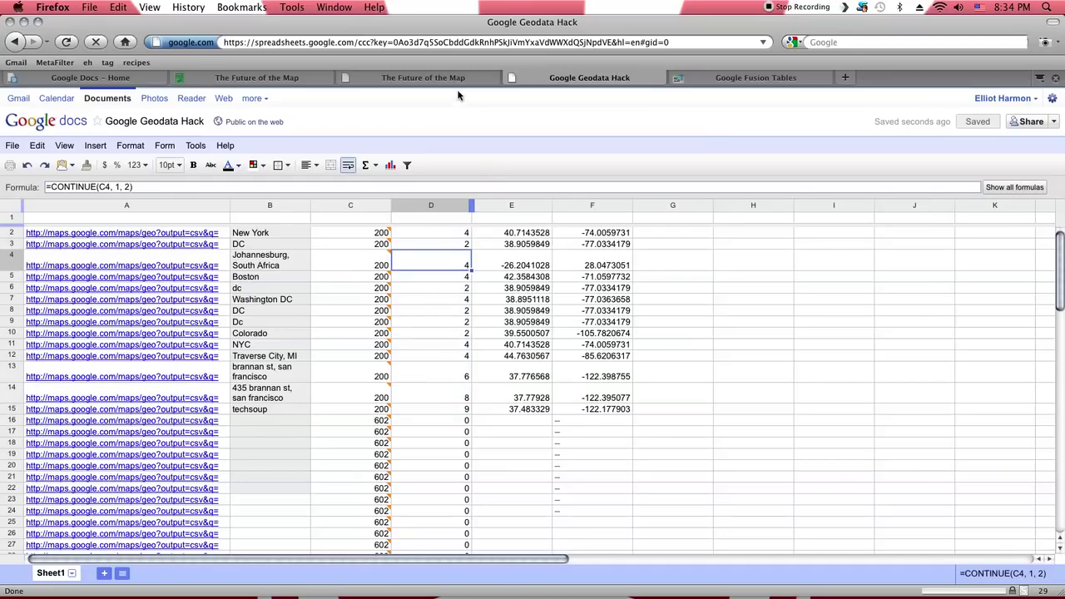
- Open The Future of the Map responses and view the Gadget6 marker map, panning toward Asia
click(286, 83)
click(372, 84)
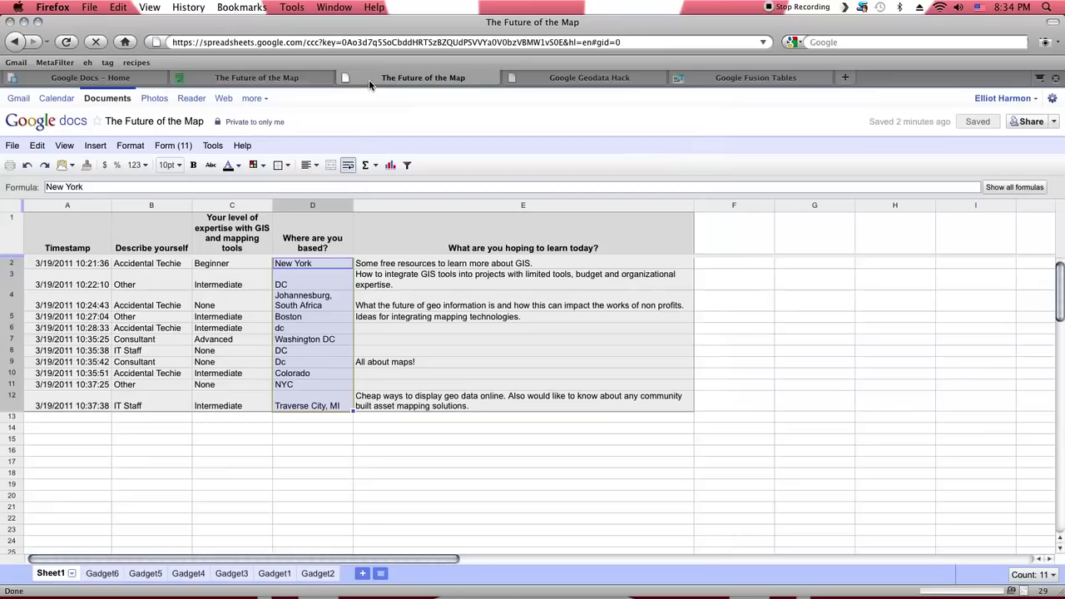
click(106, 574)
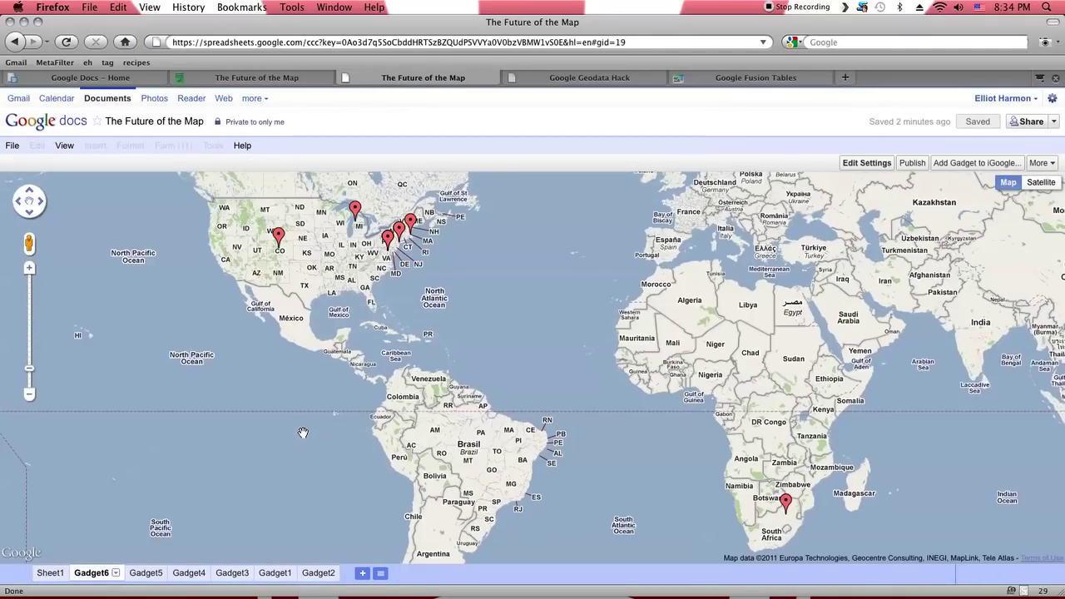
drag(443, 340, 406, 333)
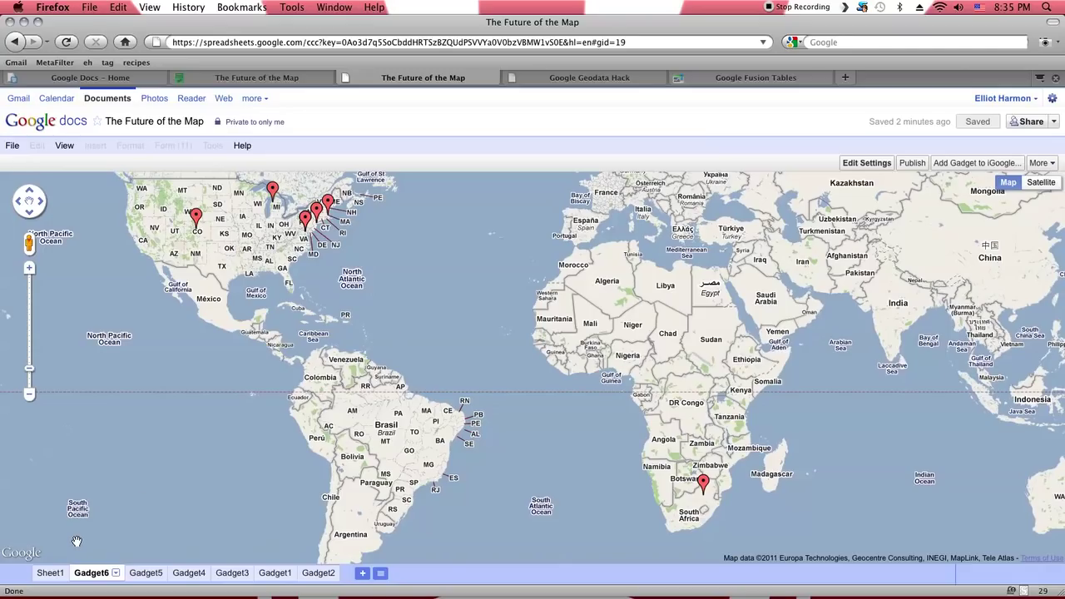
- Select the full response table A1:E12 on Sheet1 and create a new blank spreadsheet
click(59, 576)
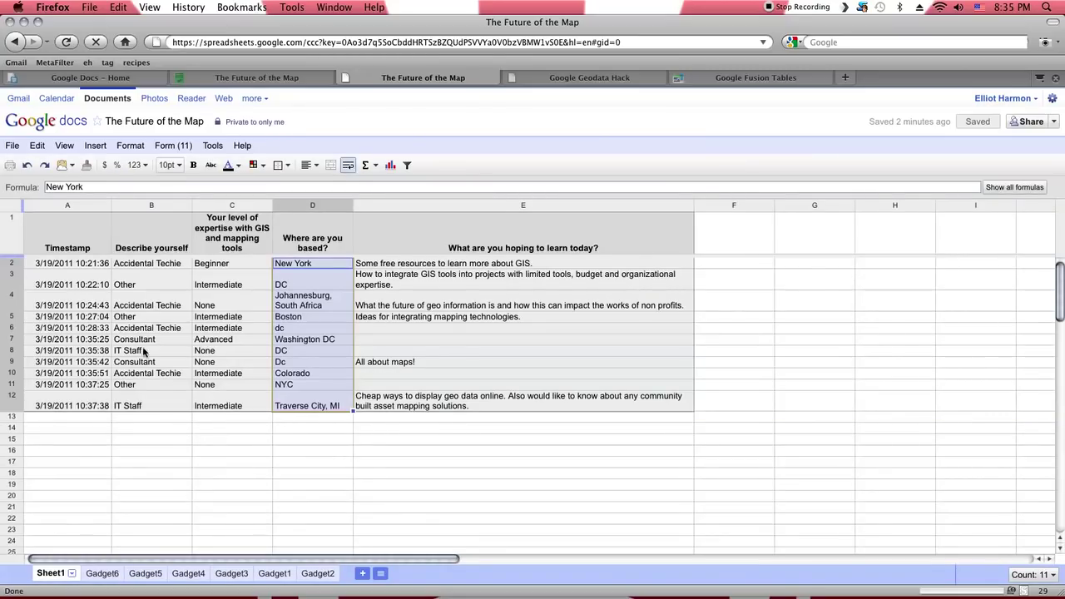
click(81, 266)
shift+click(422, 408)
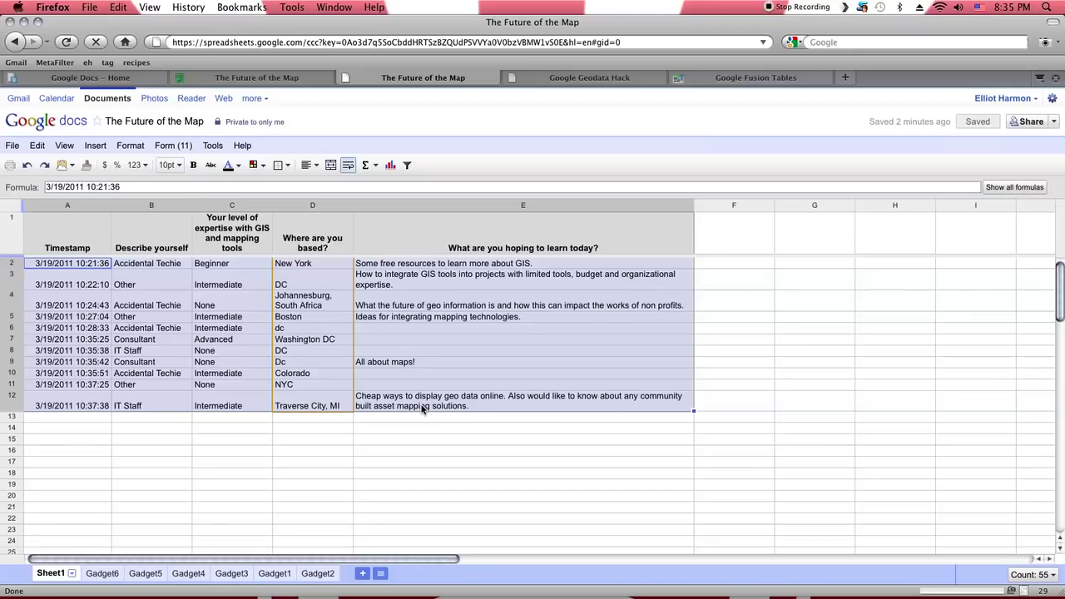
click(108, 232)
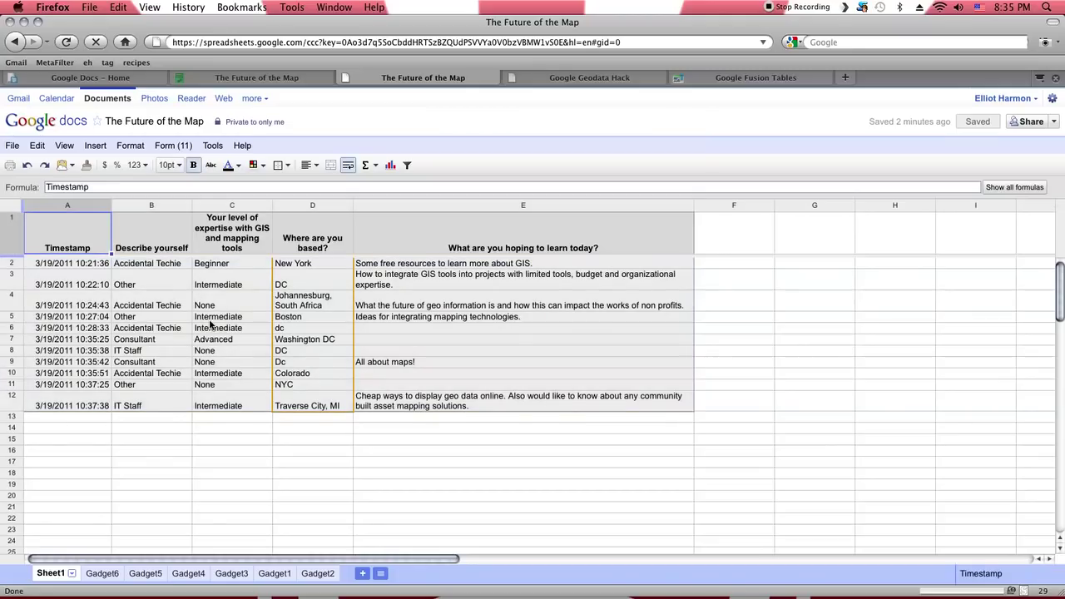
shift+click(374, 396)
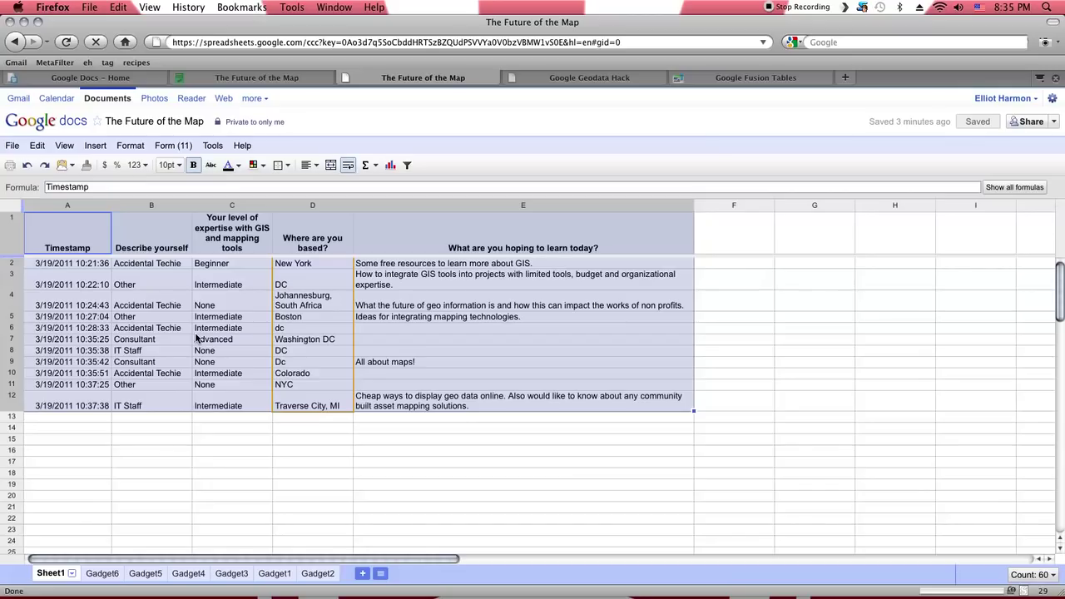
click(379, 403)
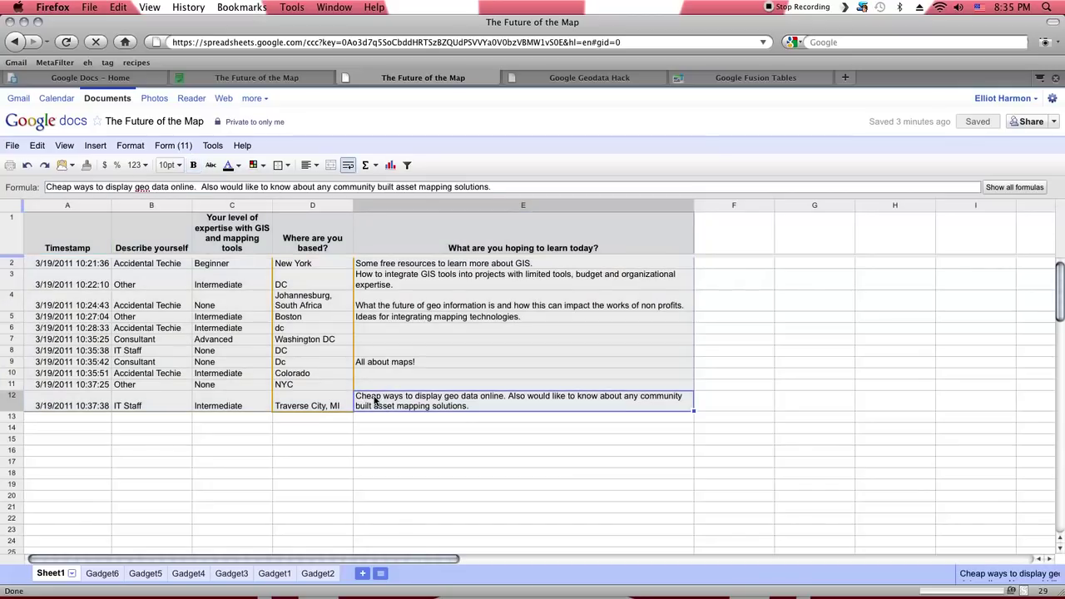
shift+click(87, 242)
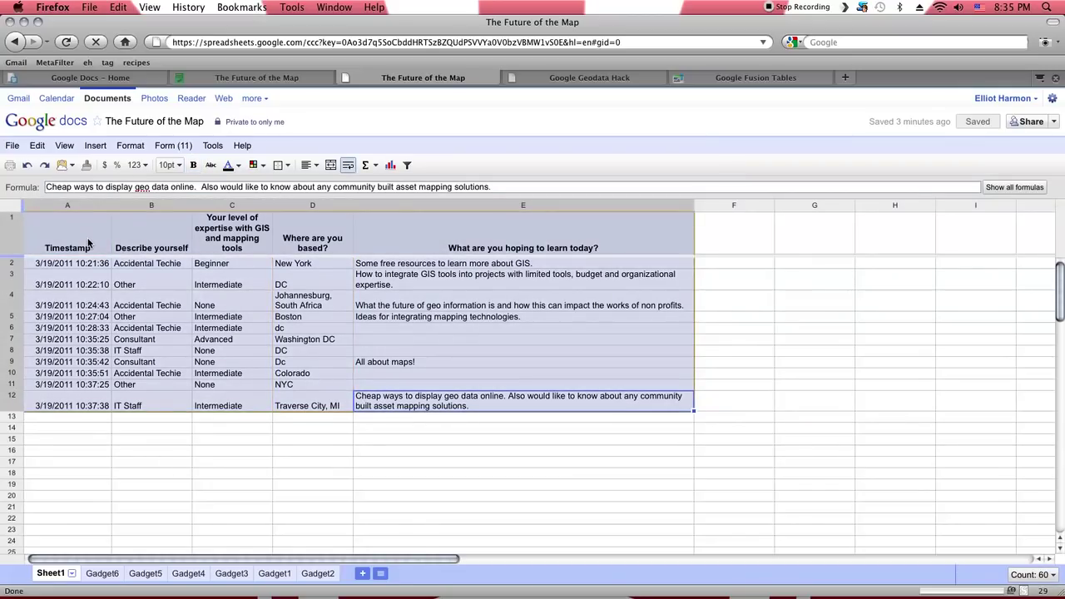
click(13, 145)
mouse_move(27, 166)
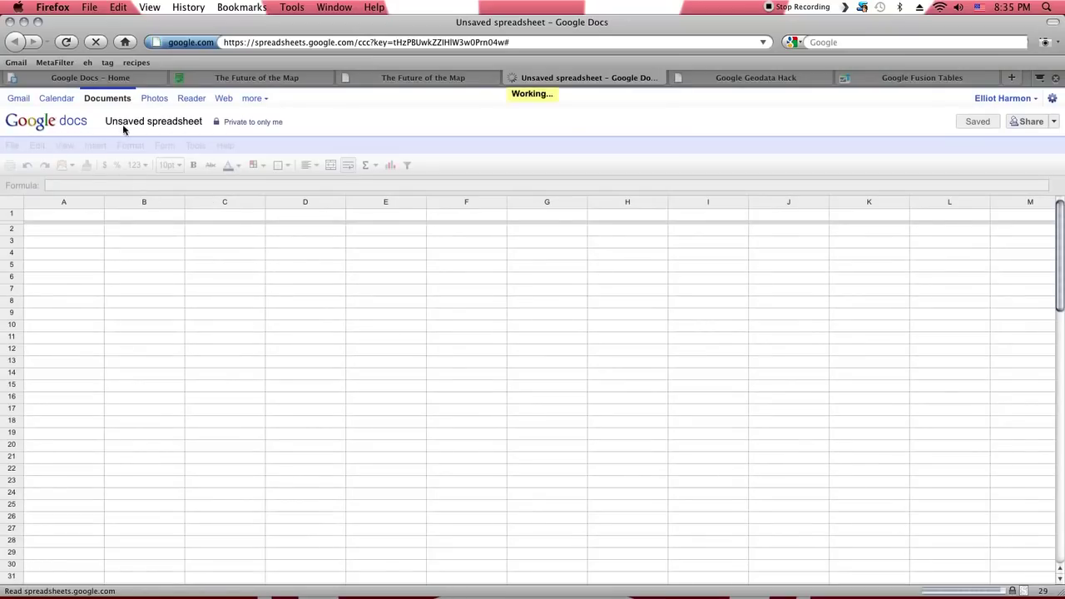
- Name the new spreadsheet 'annoying extra step' and paste the survey responses into it
click(143, 123)
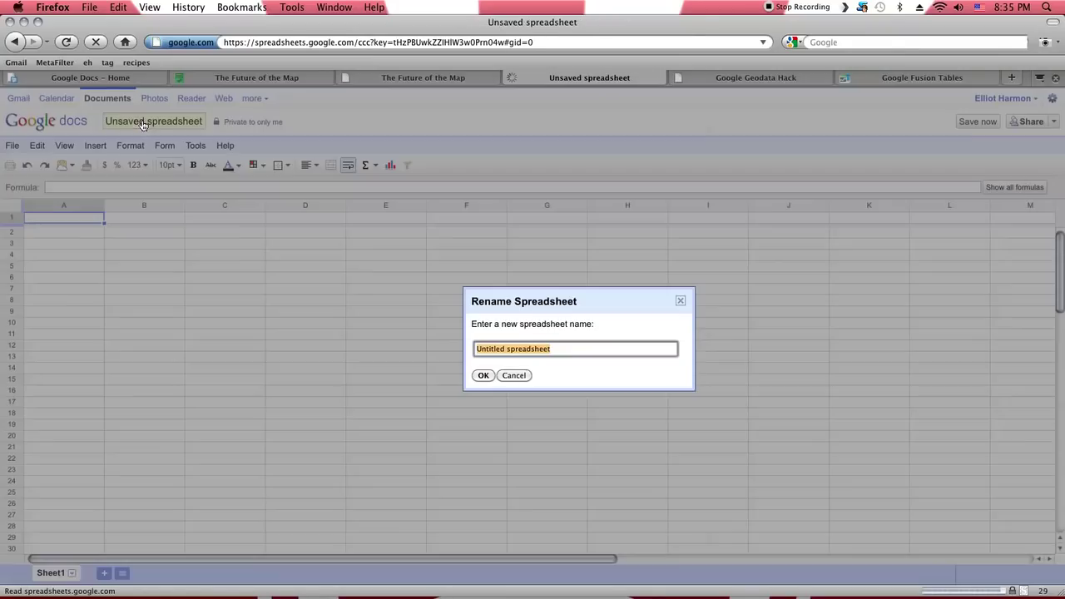
text(annoyin)
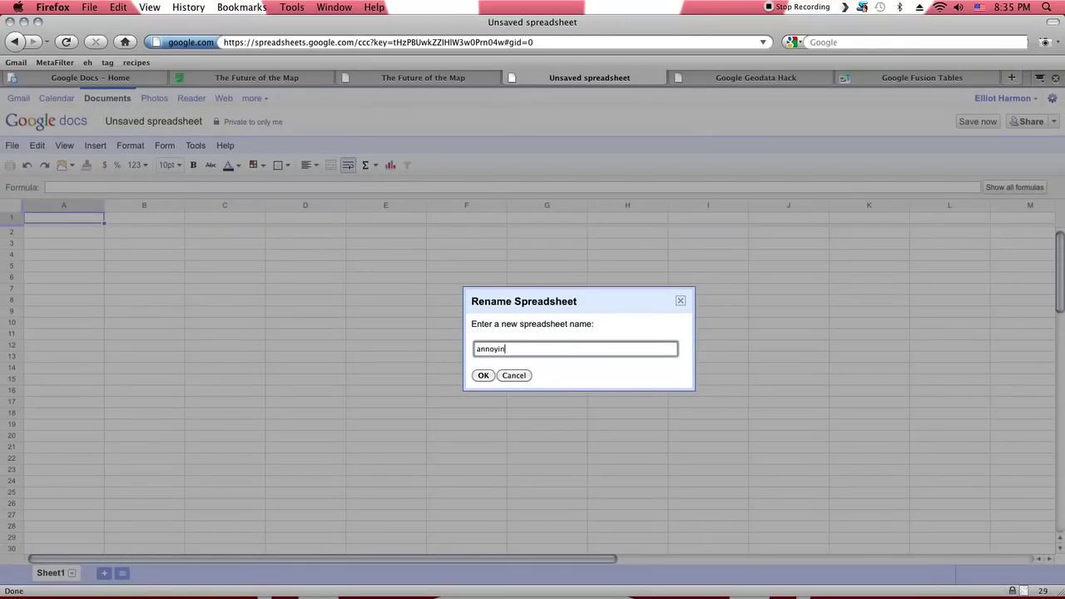
text(g extra step)
key(Return)
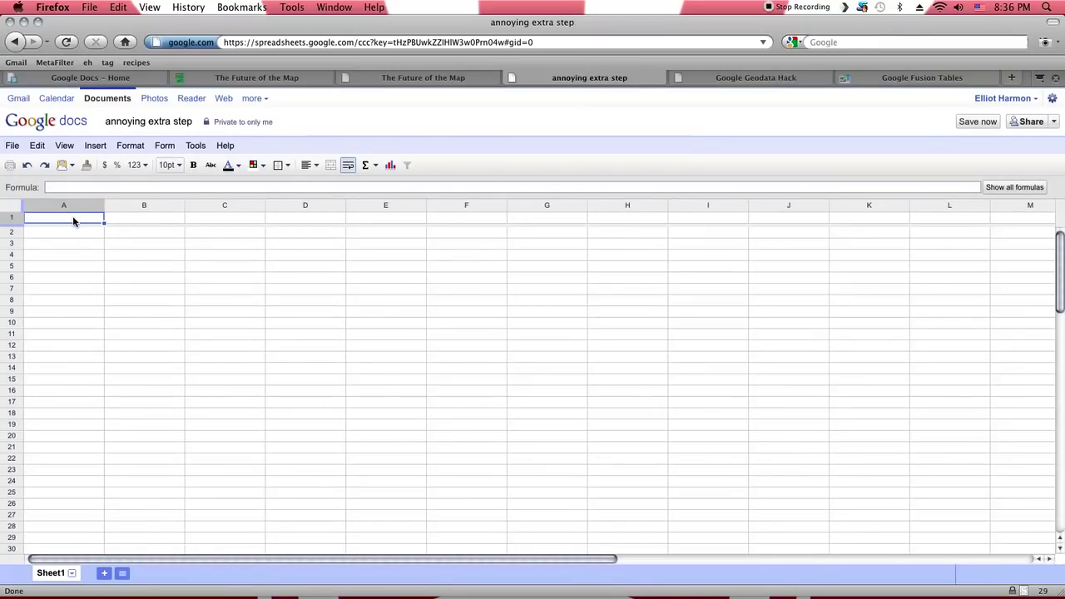
key(super+v)
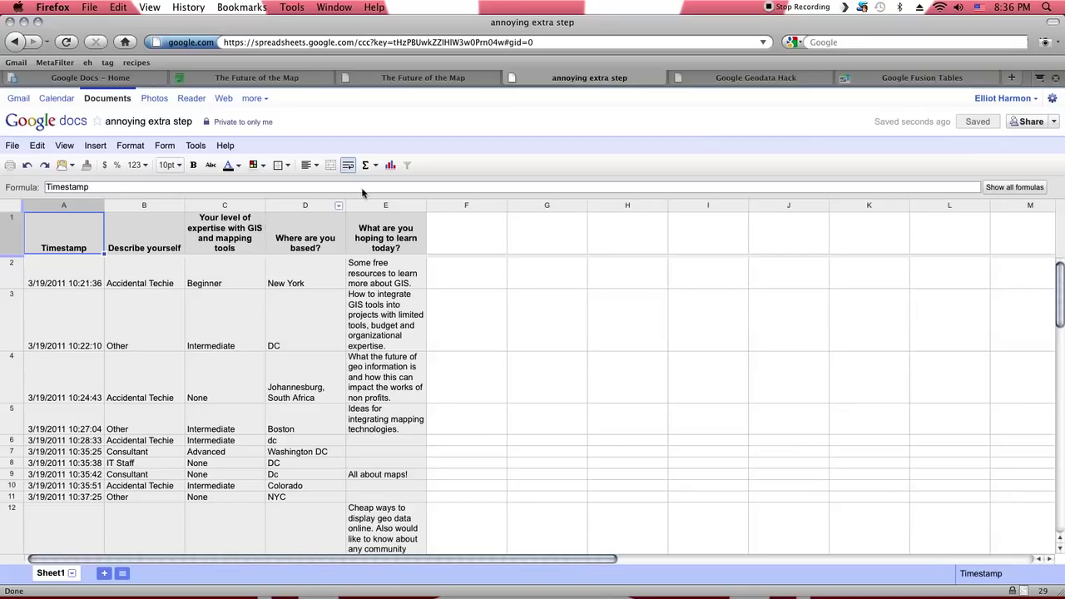
click(915, 80)
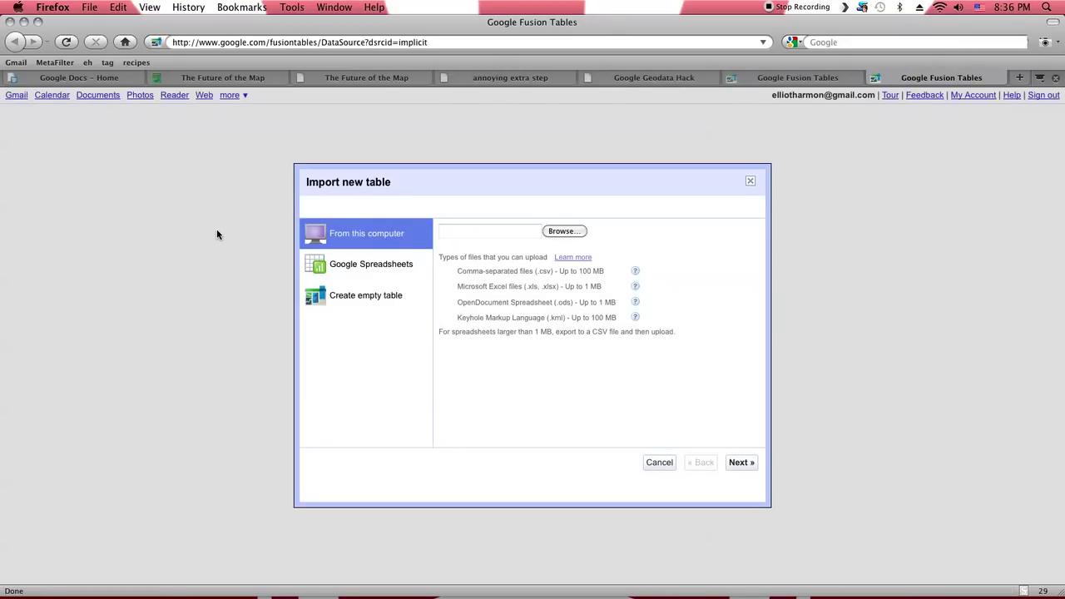
- Import the 'annoying extra step' Google spreadsheet as a new table, excluding the Timestamp column
click(359, 266)
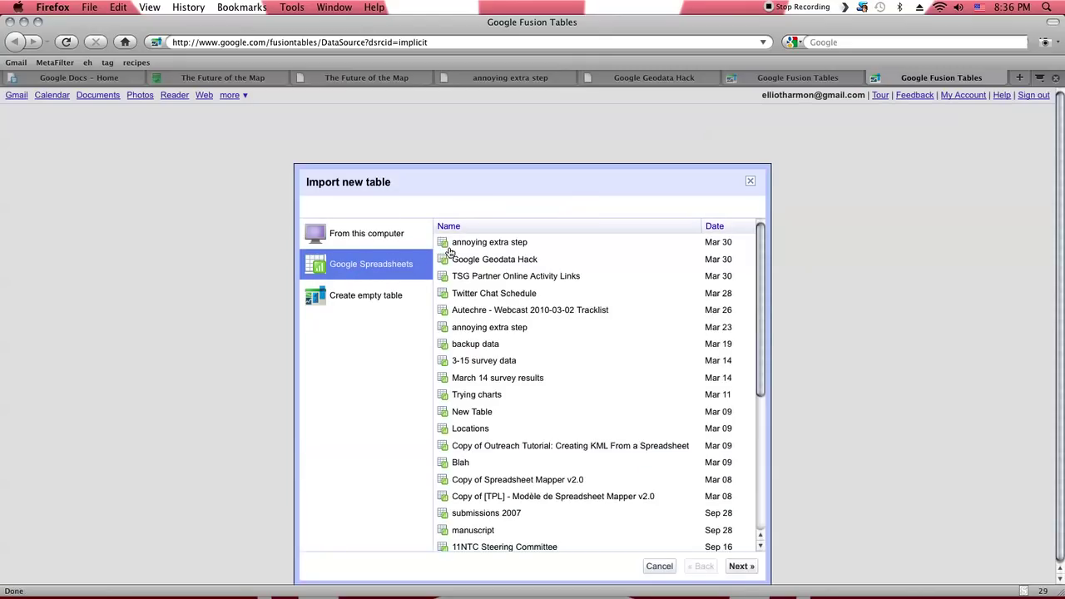
click(459, 246)
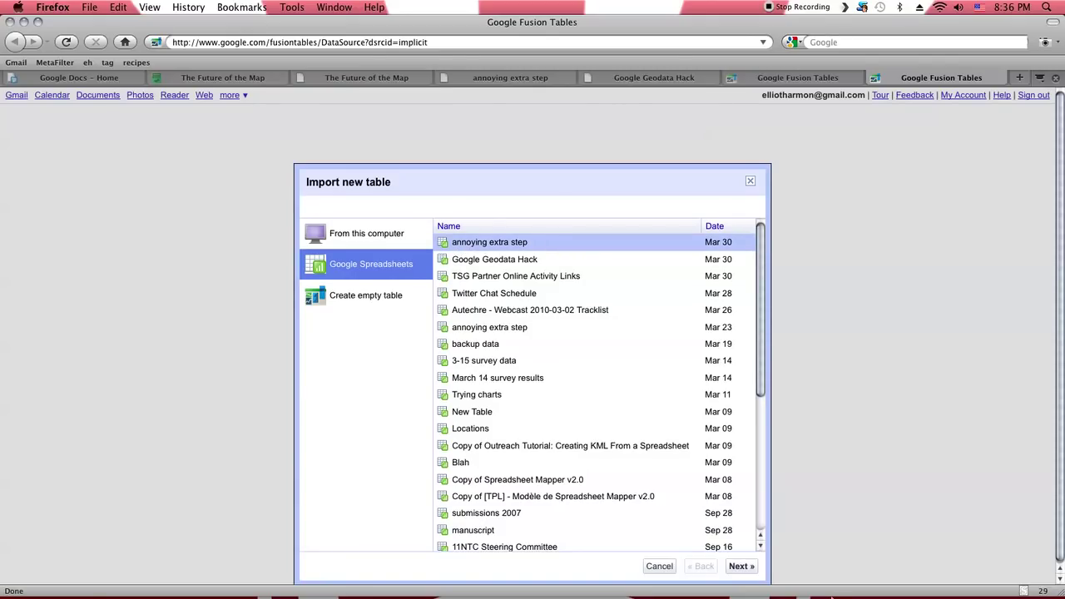
click(740, 566)
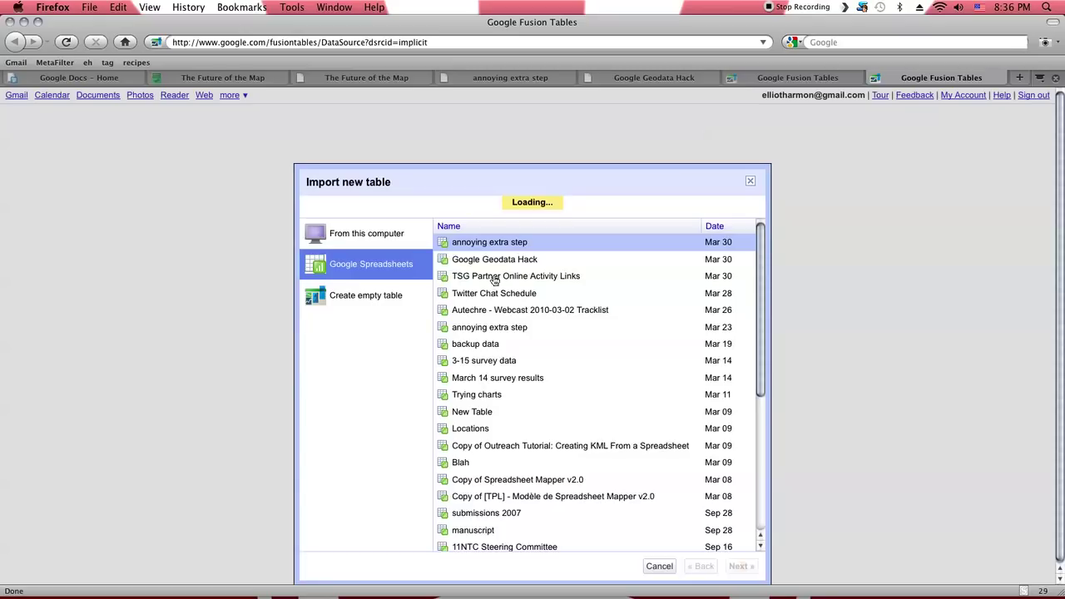
scroll(516, 320, down, 3)
scroll(515, 317, down, 1)
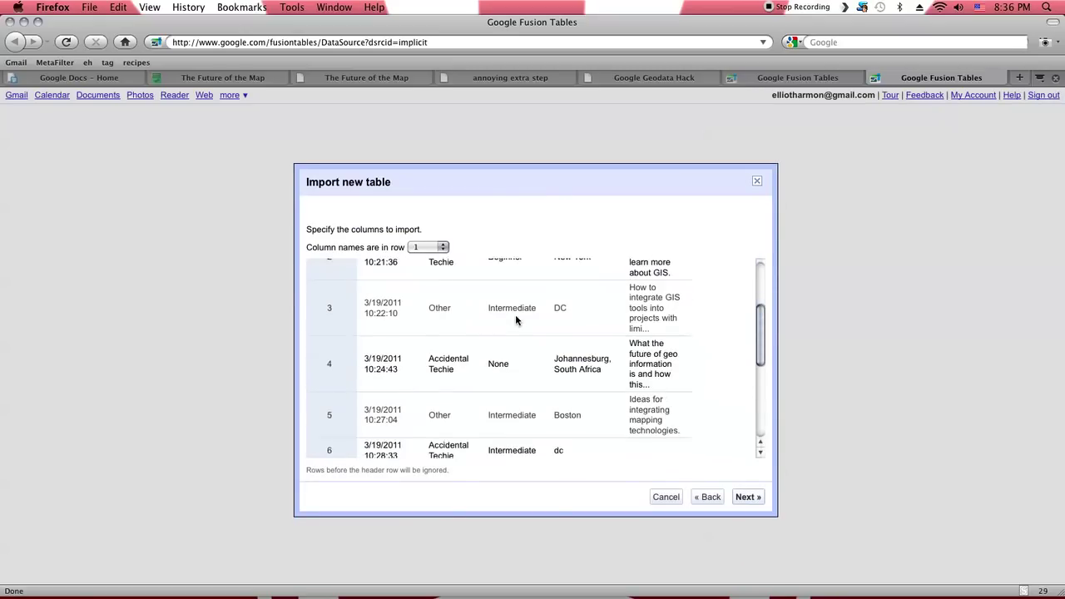
scroll(515, 317, up, 3)
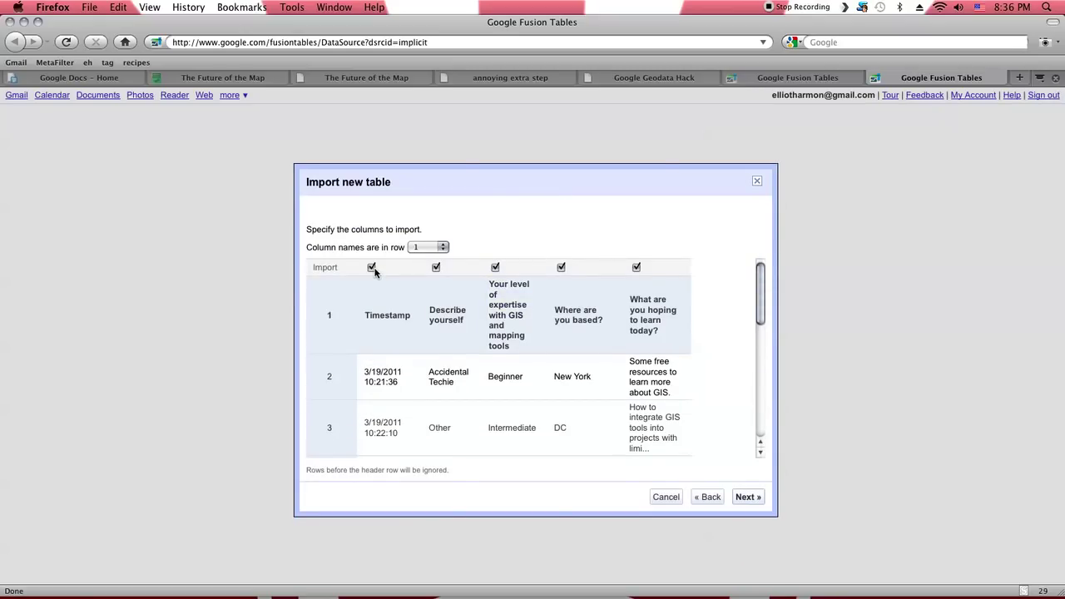
click(372, 268)
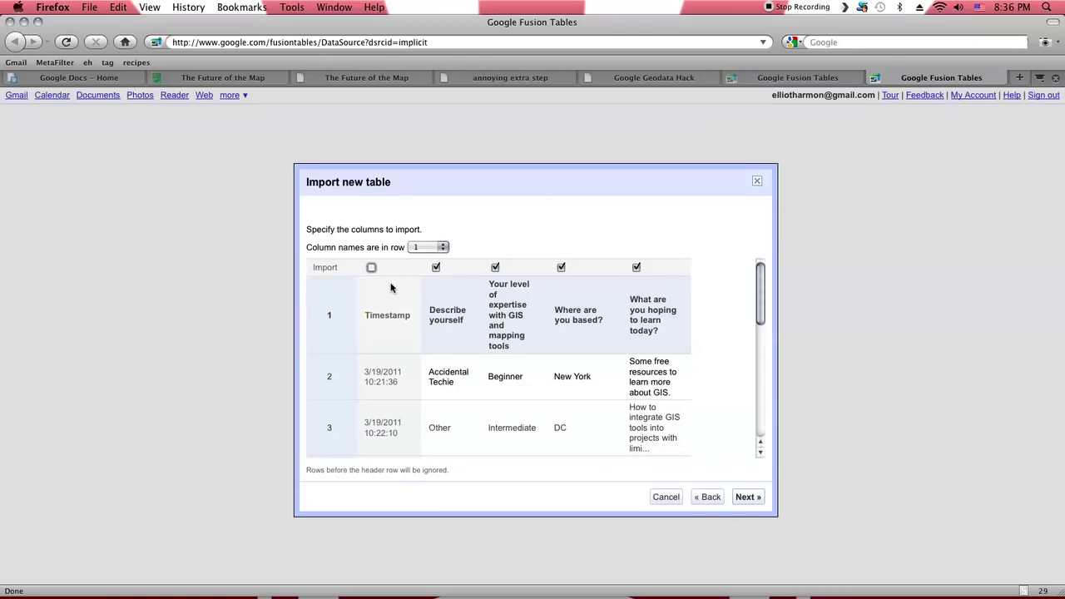
click(739, 497)
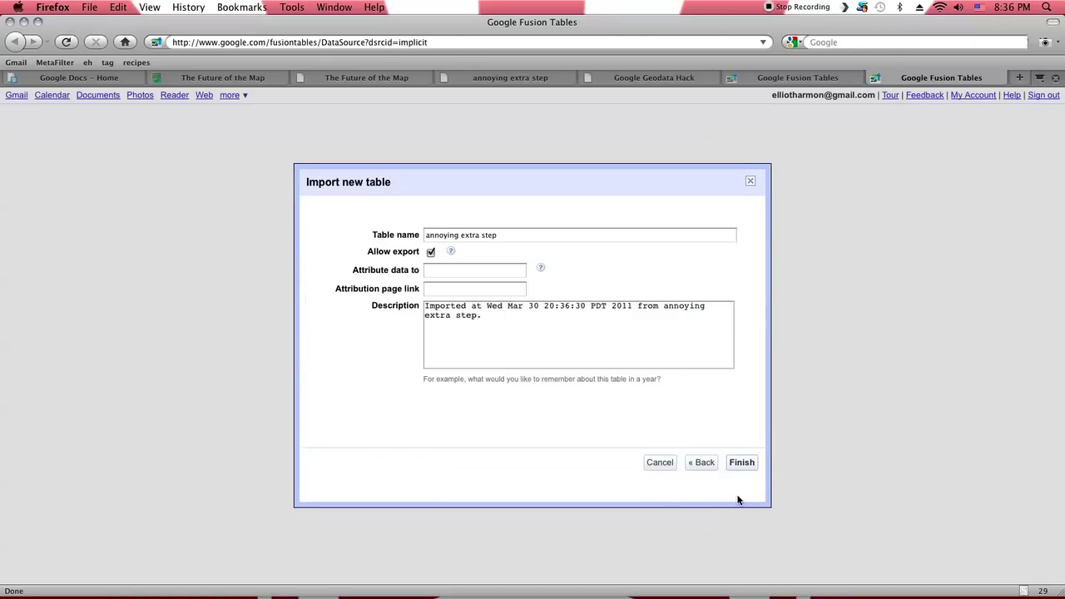
click(737, 465)
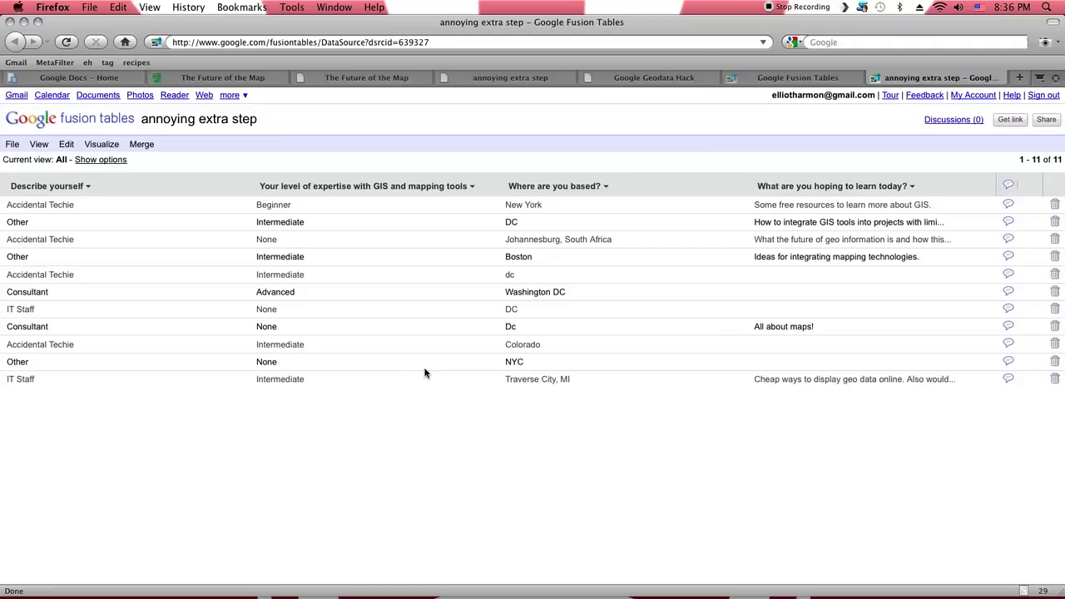
- Change the 'Where are you based?' column type to Location via Modify columns and save
click(559, 188)
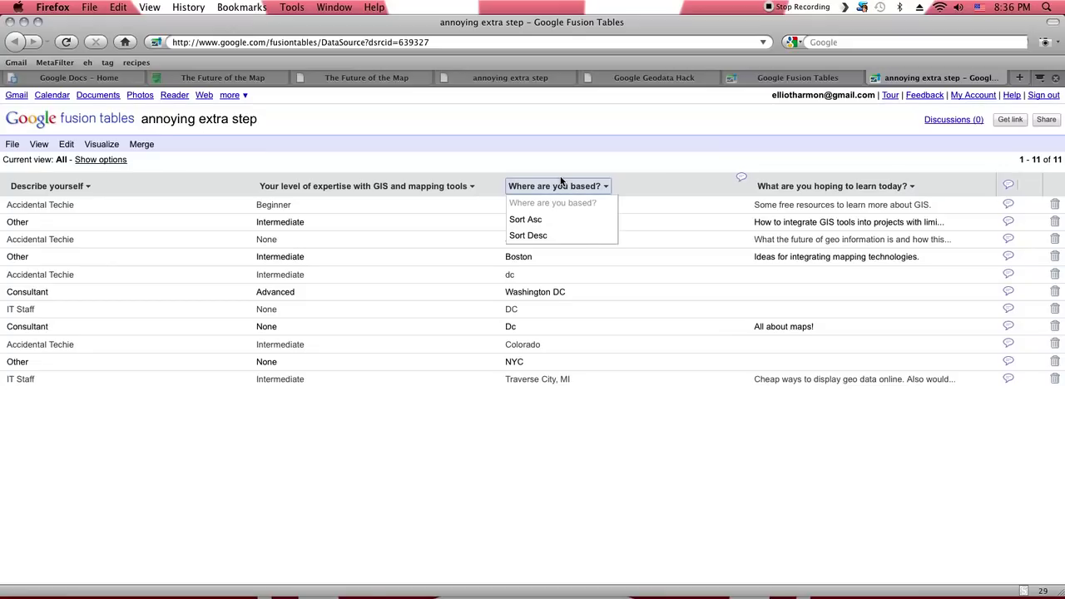
click(558, 168)
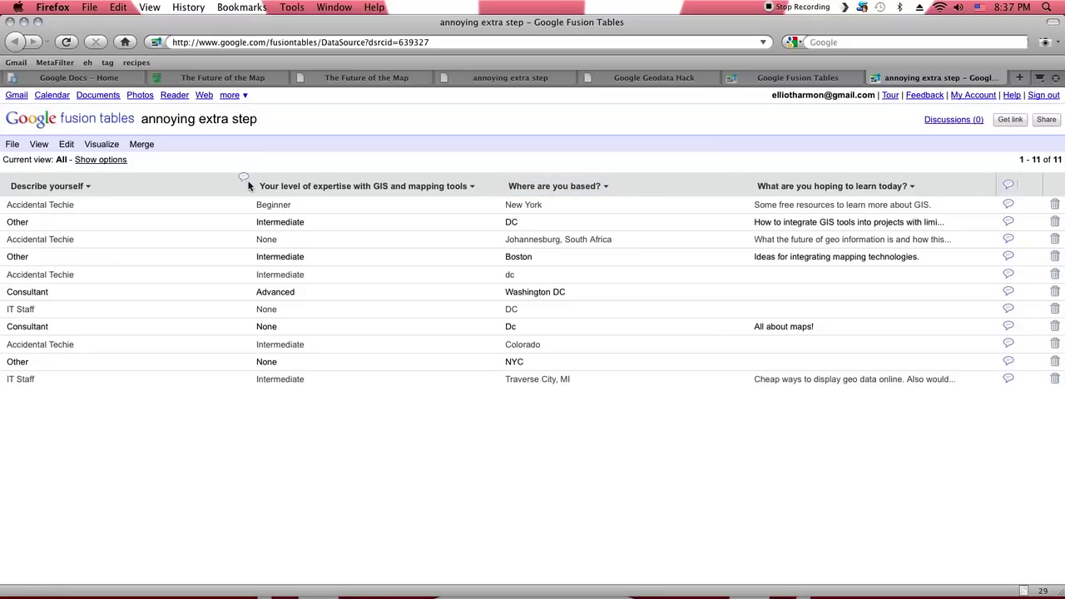
click(66, 144)
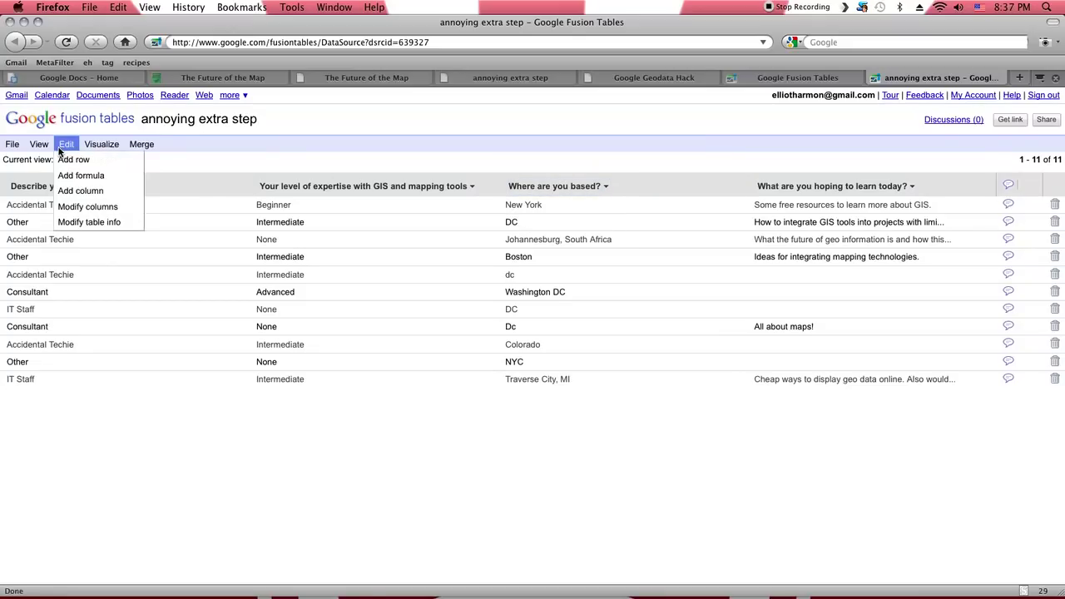
click(76, 207)
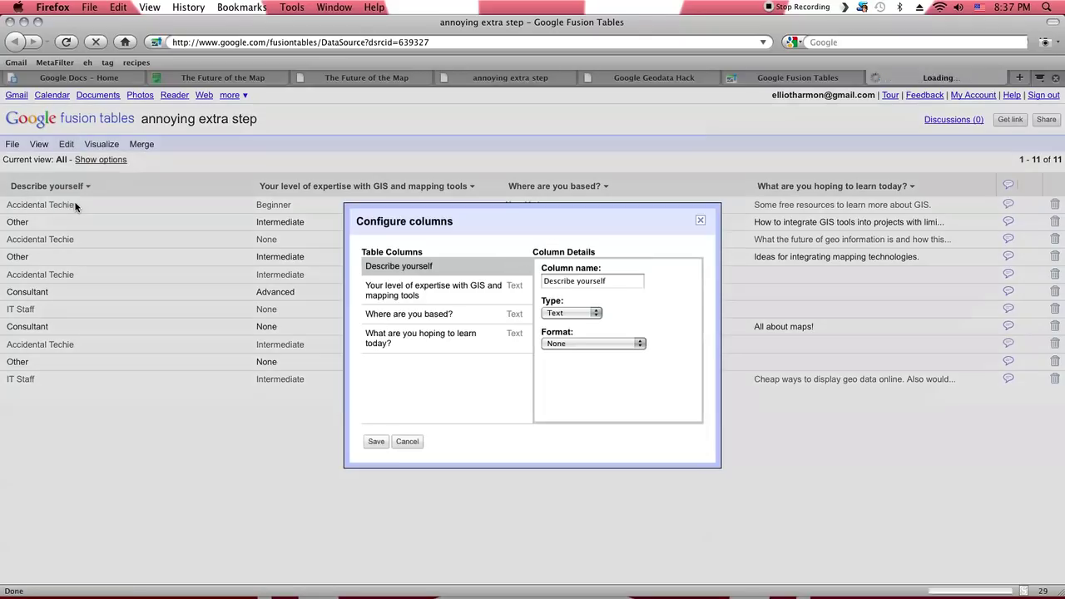
click(398, 322)
click(571, 312)
click(559, 343)
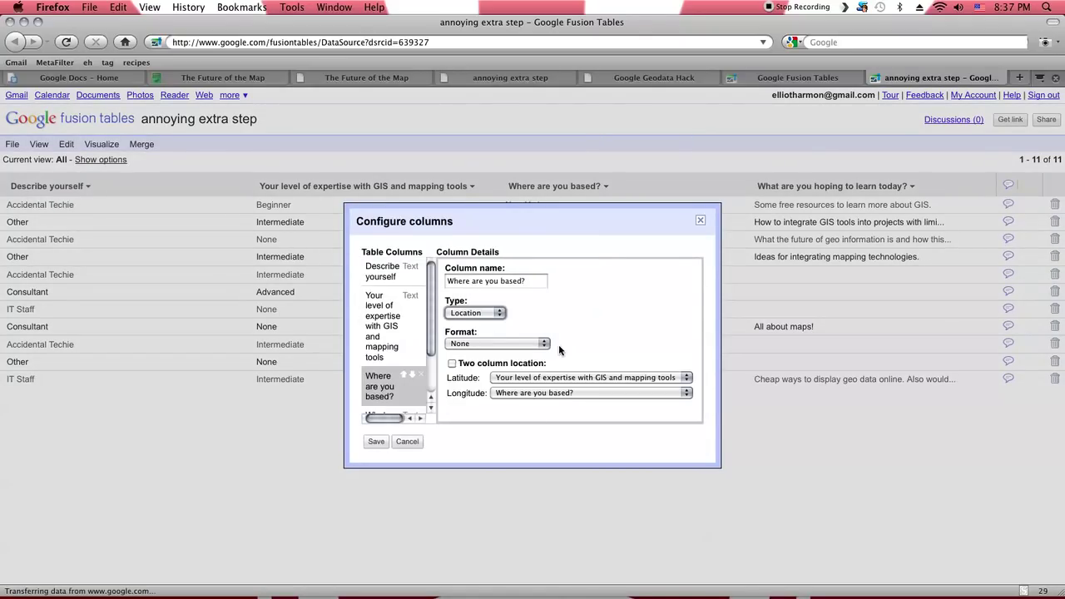
click(380, 442)
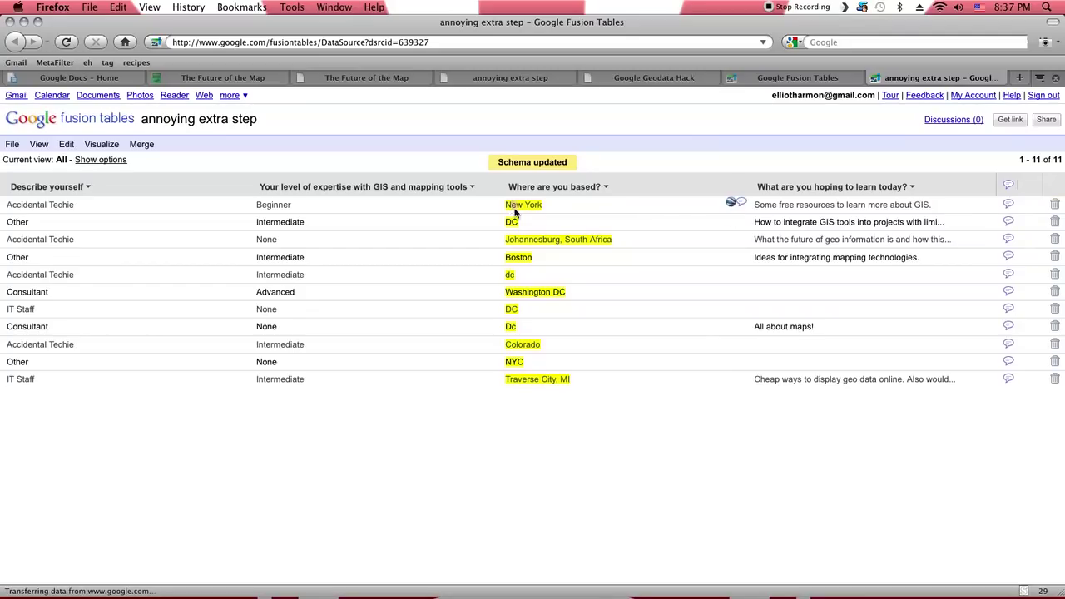
- Confirm New York, NY, USA as the New York response's map location
drag(512, 207, 556, 284)
click(594, 414)
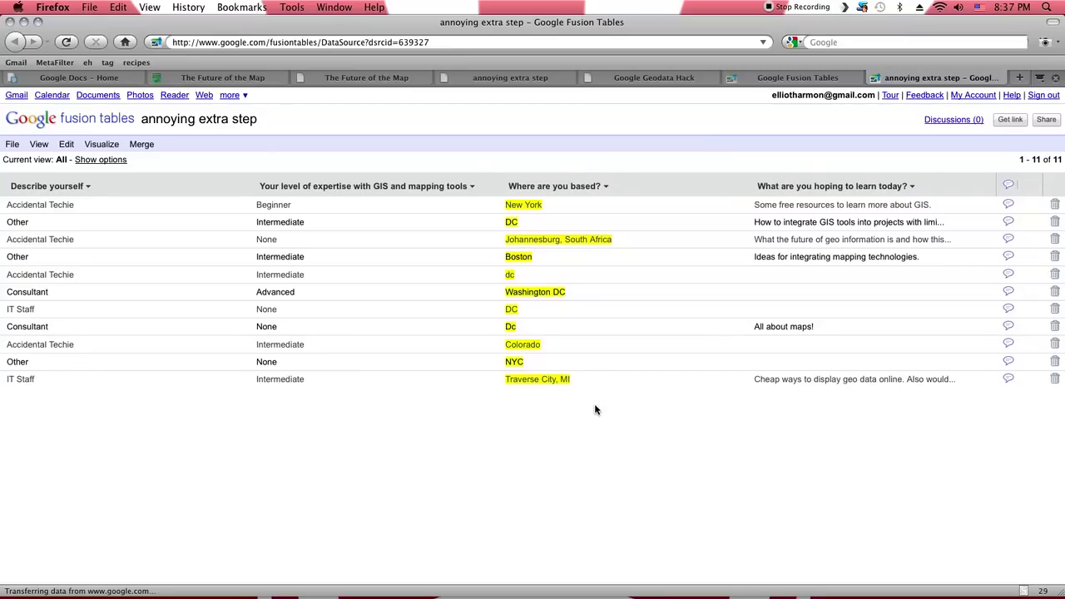
mouse_move(584, 207)
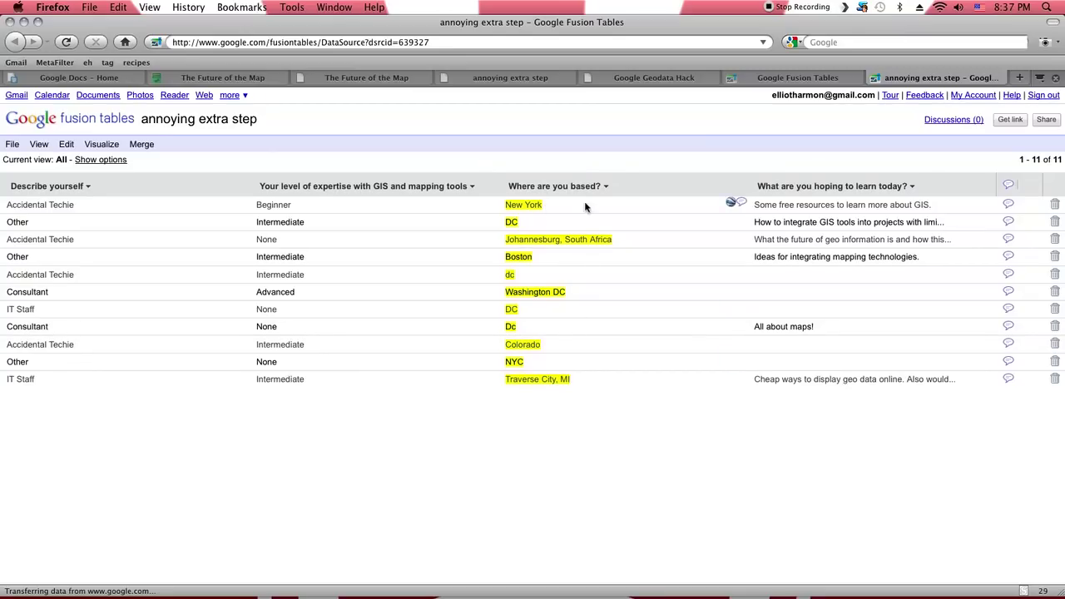
click(731, 204)
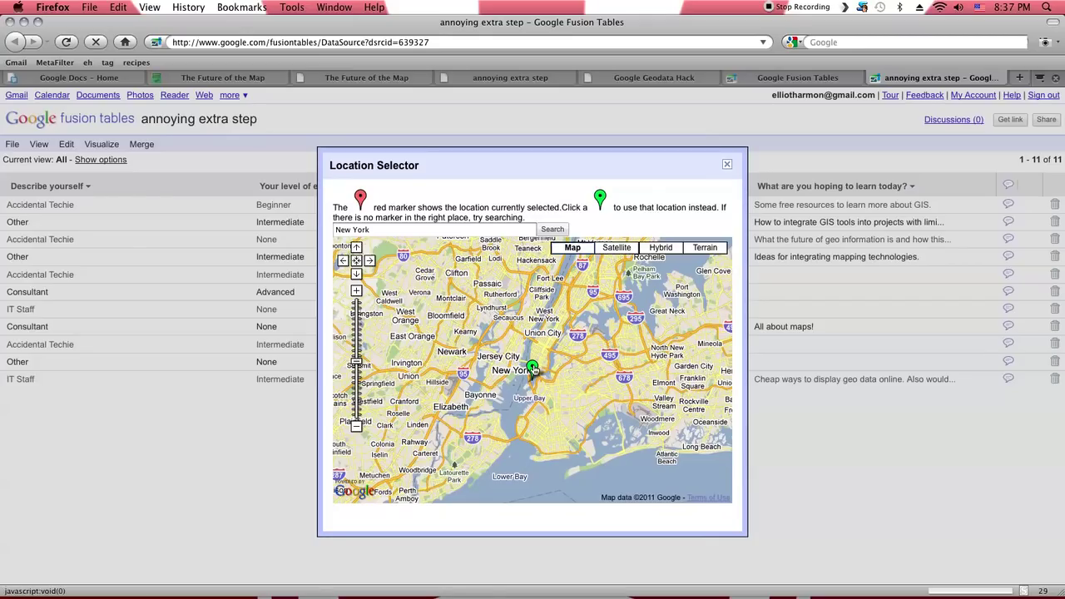
click(532, 370)
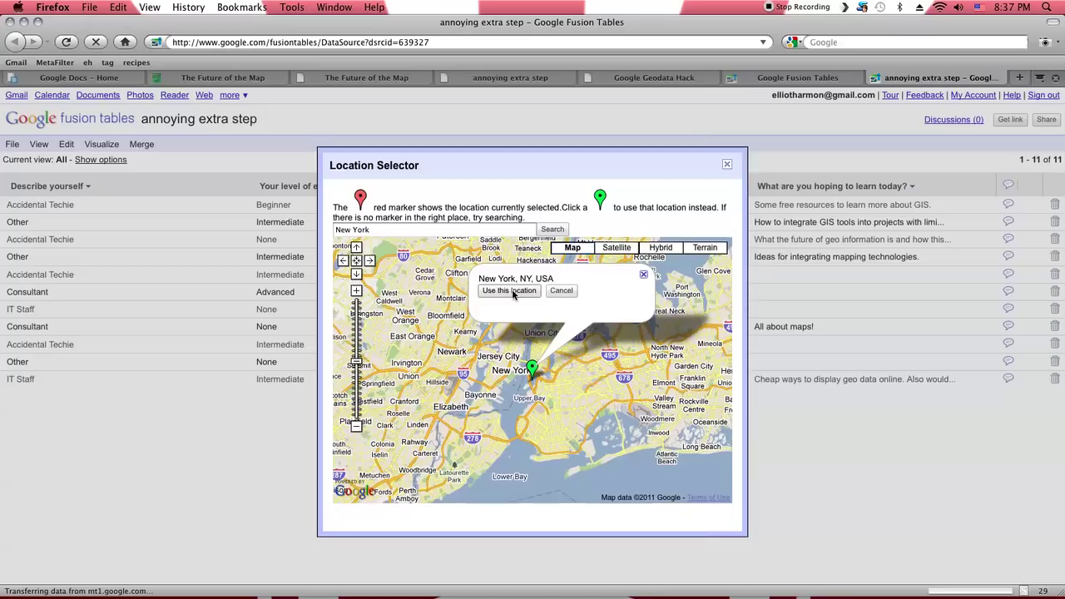
click(511, 291)
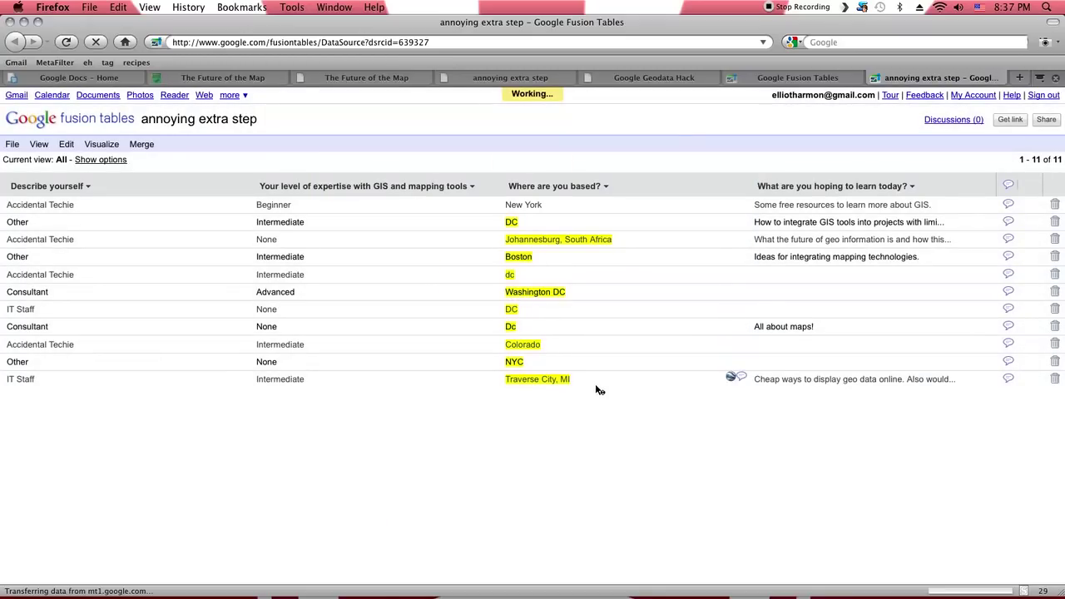
- Confirm the Washington DC response's map location from its marker
click(729, 292)
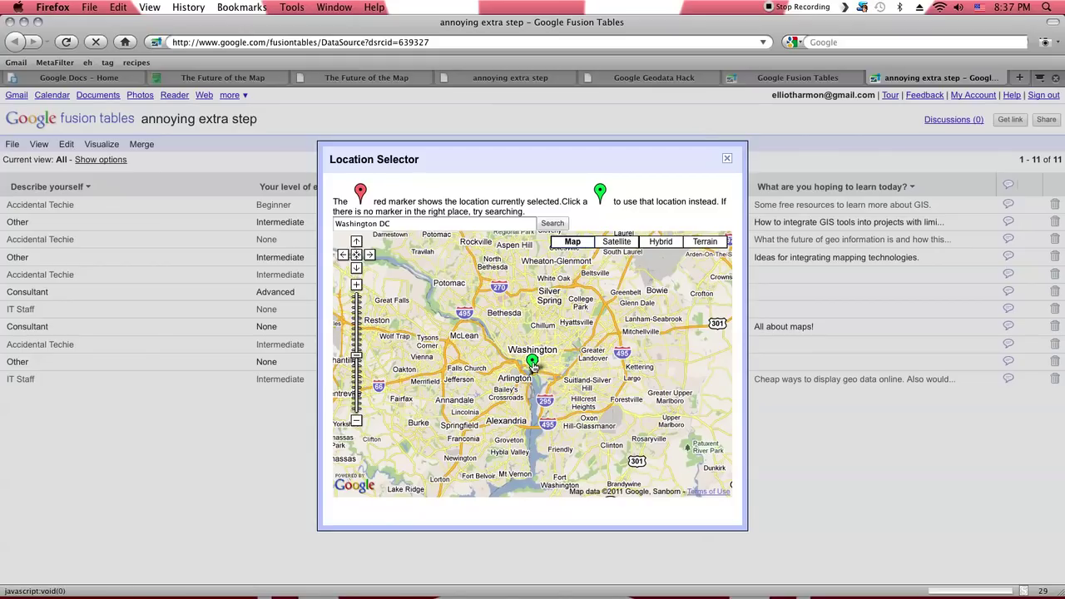
click(532, 363)
click(515, 286)
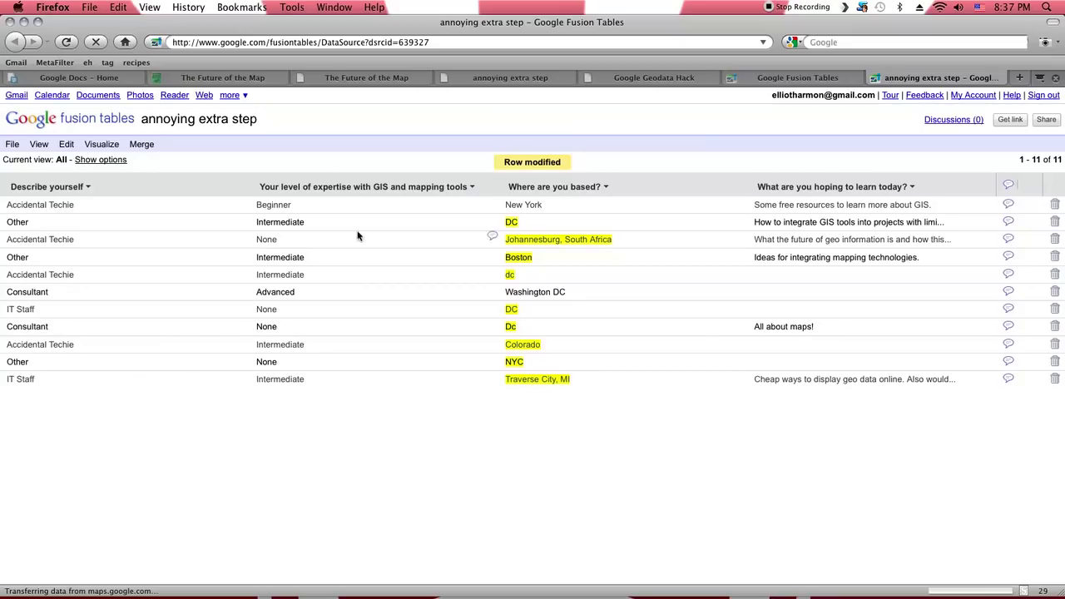
click(115, 148)
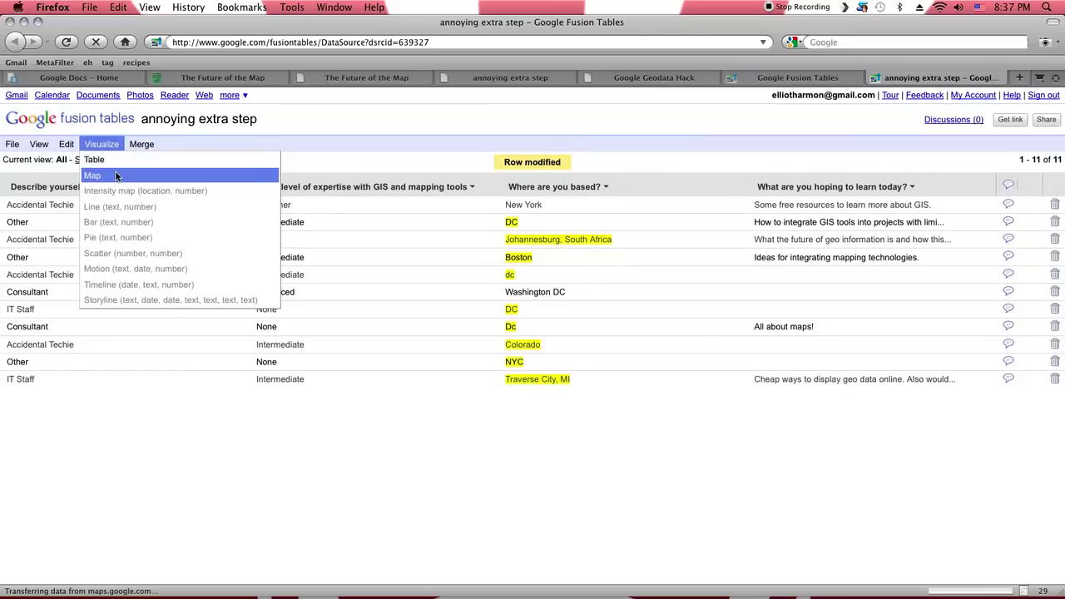
click(138, 181)
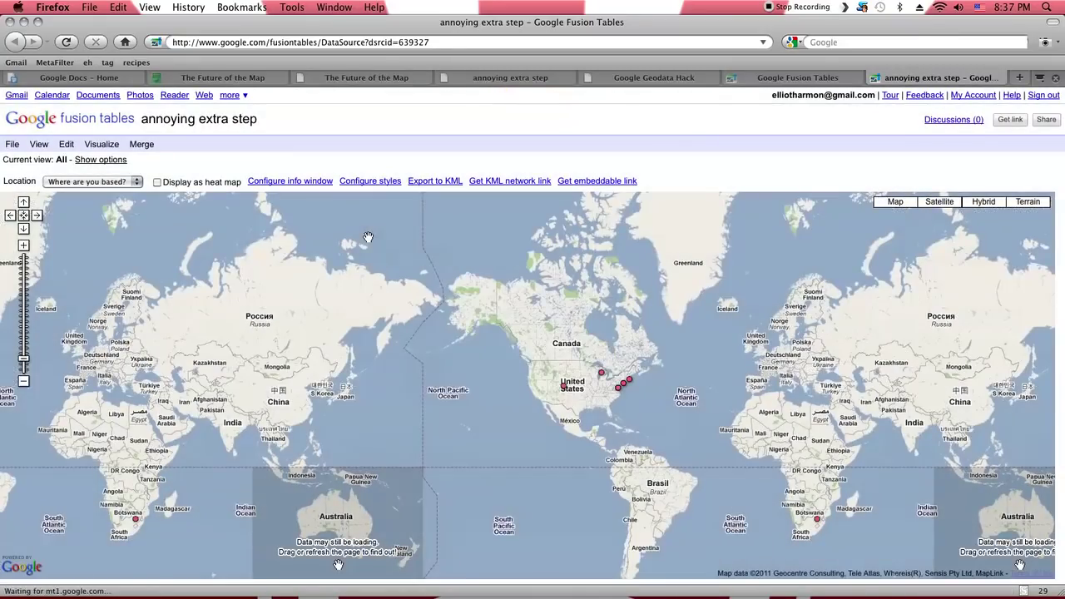
scroll(516, 299, up, 1)
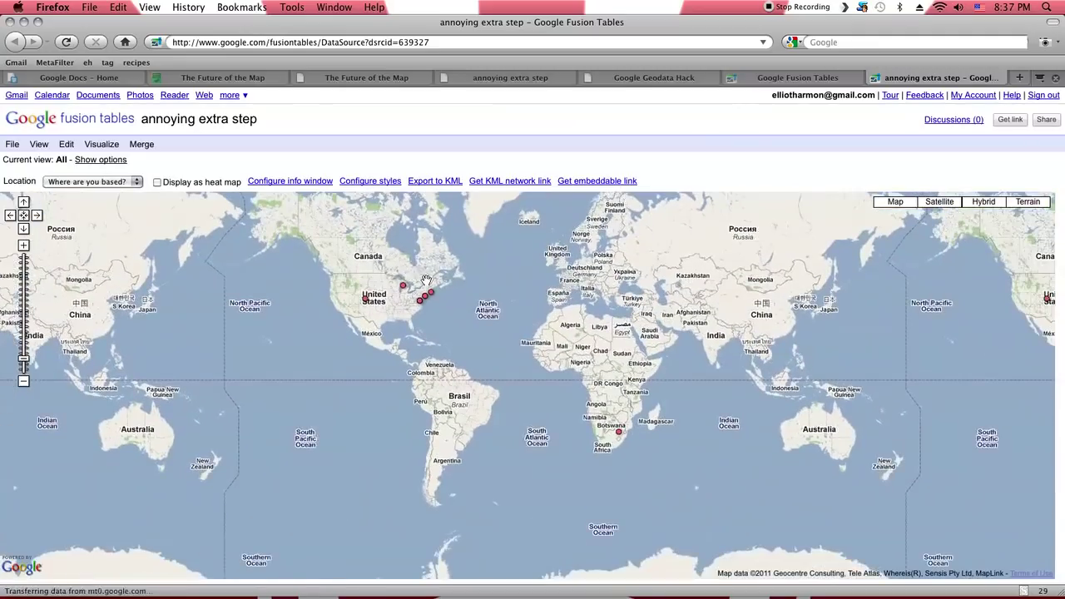
scroll(453, 338, up, 1)
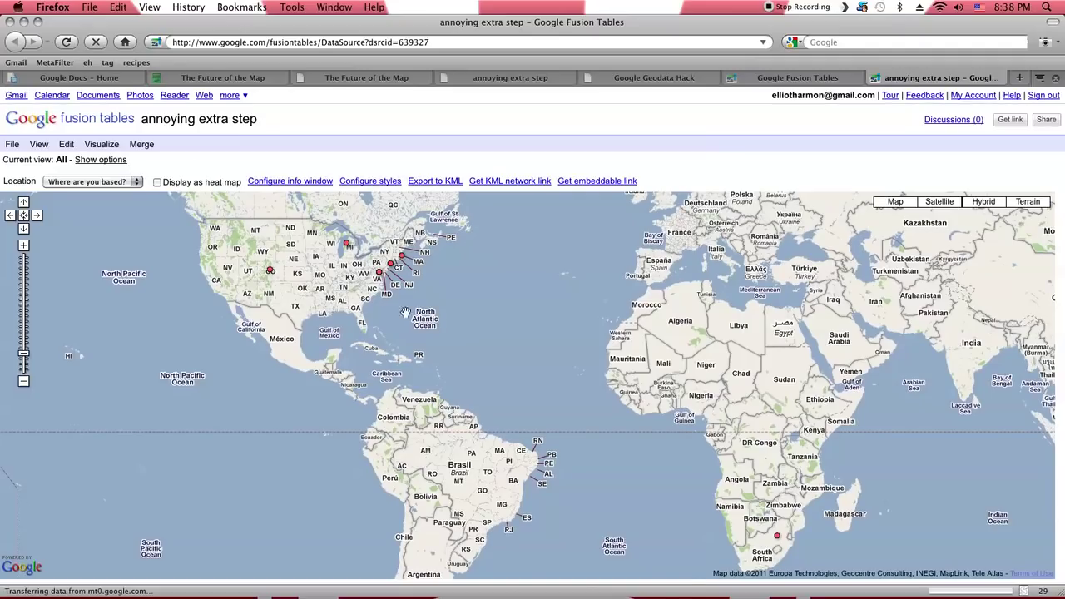
click(380, 275)
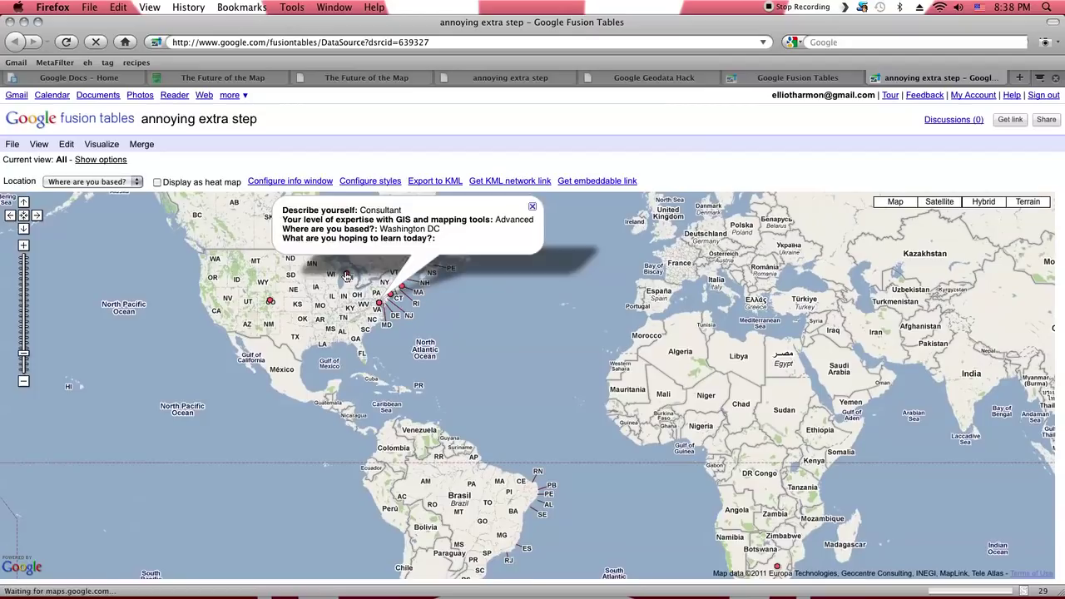
click(346, 276)
drag(484, 344, 482, 295)
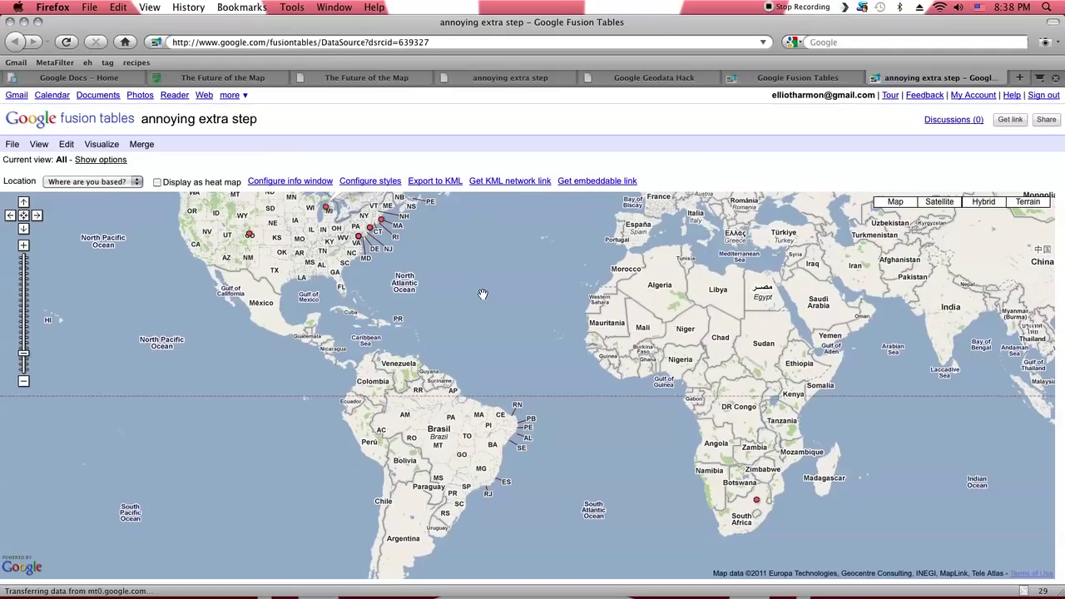
- Open the Symbols table and review its respondent types paired with large_blue through large_green symbols
click(772, 81)
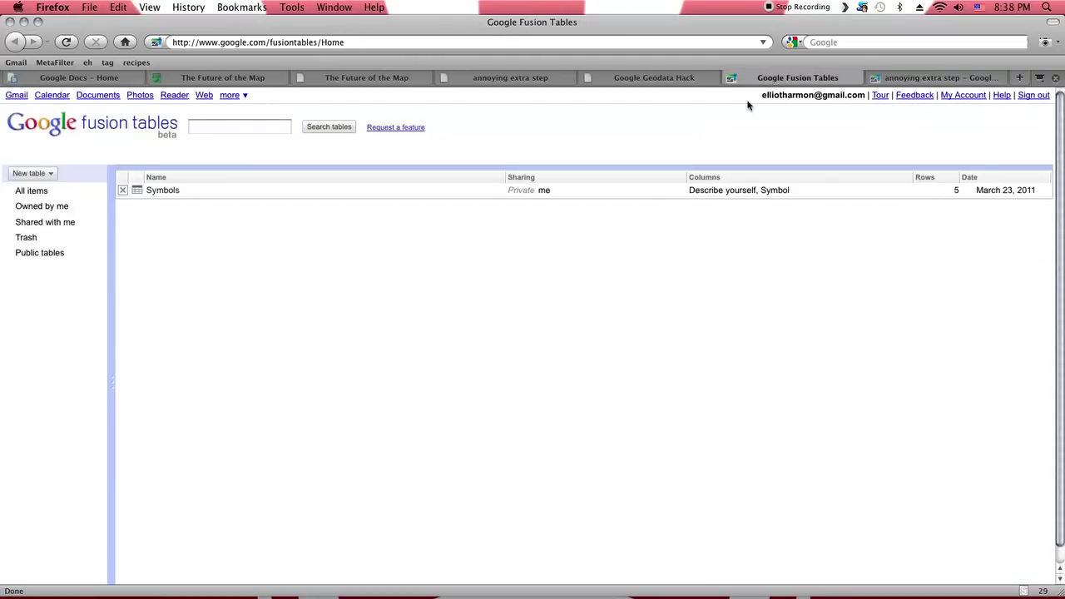
click(178, 191)
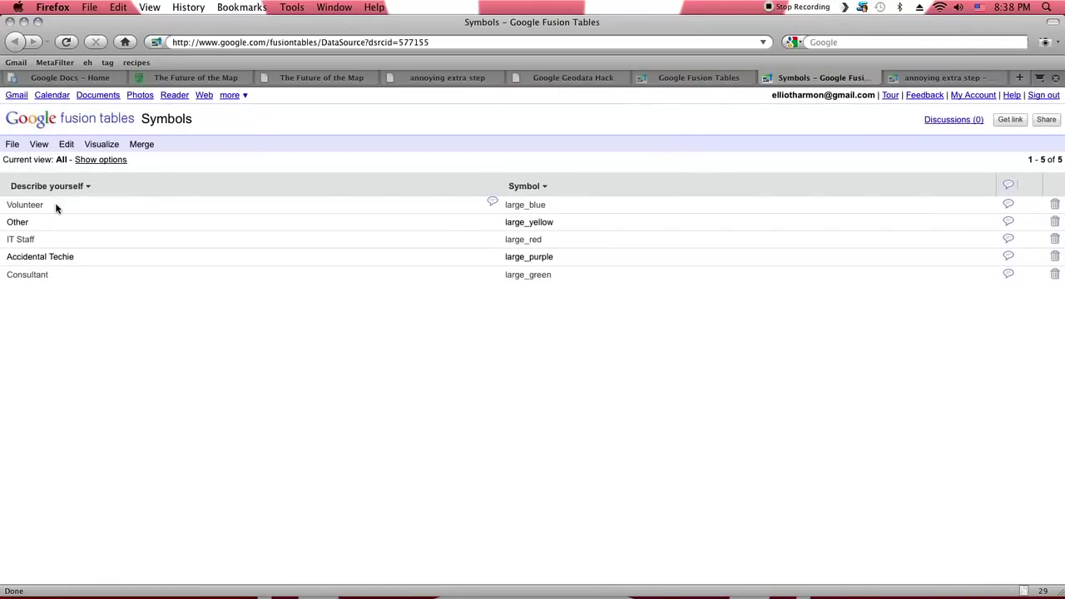
drag(17, 207, 72, 293)
click(72, 287)
drag(518, 199, 565, 301)
click(565, 300)
- Set up a merge of the survey table with Symbols, naming the result 'new merged table'
click(916, 78)
click(102, 144)
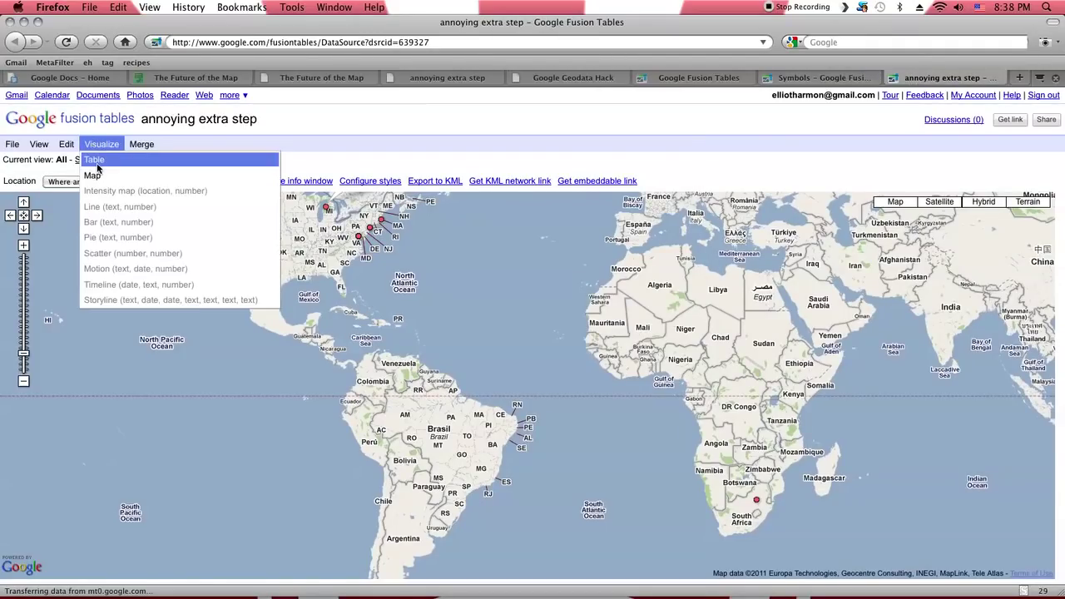
click(94, 163)
click(141, 146)
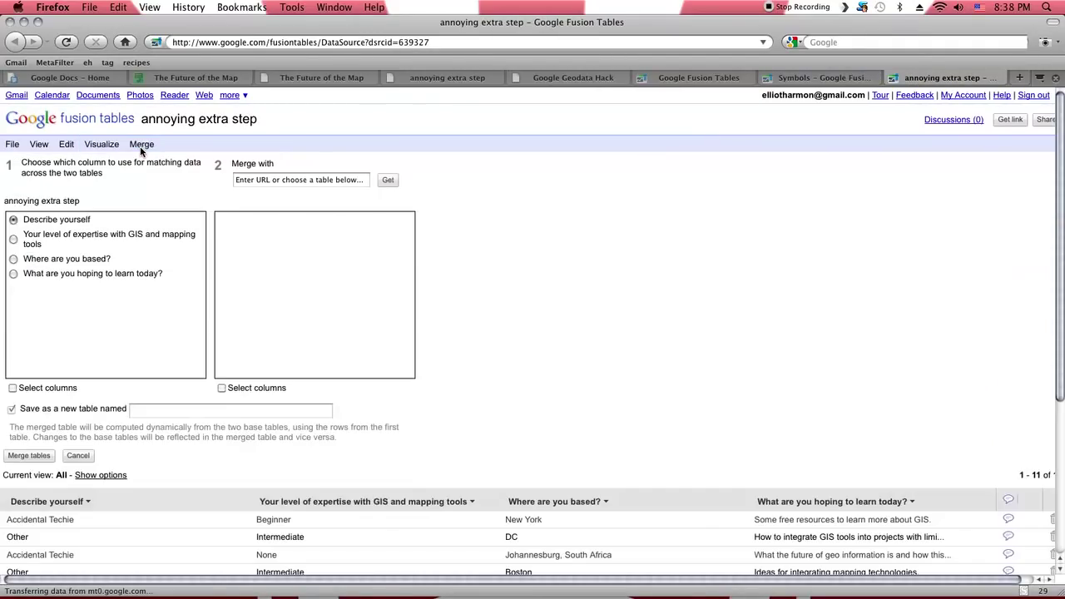
click(275, 181)
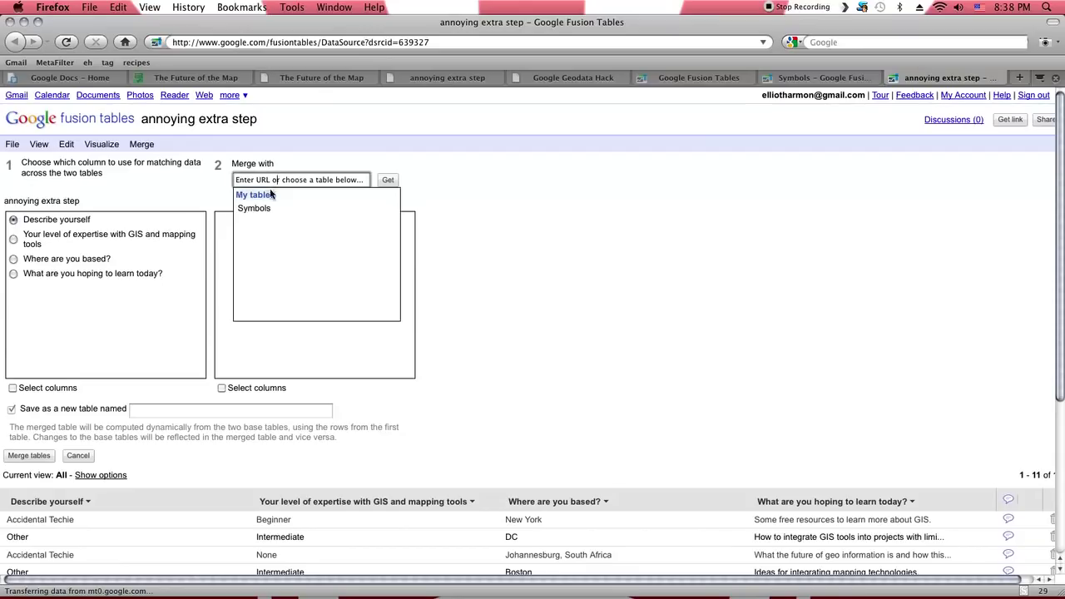
click(260, 213)
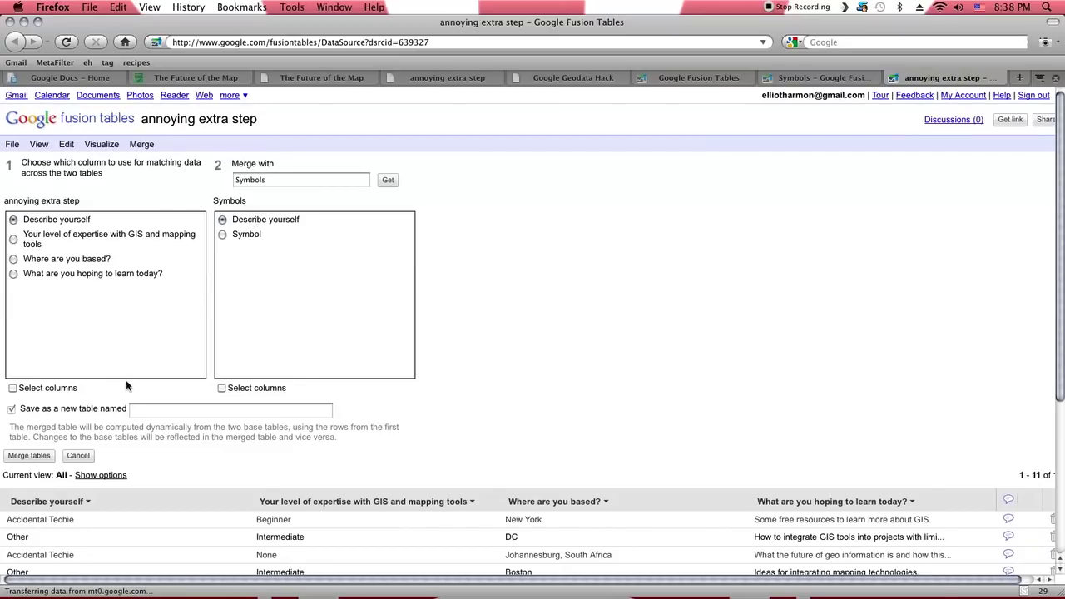
click(151, 411)
text(new)
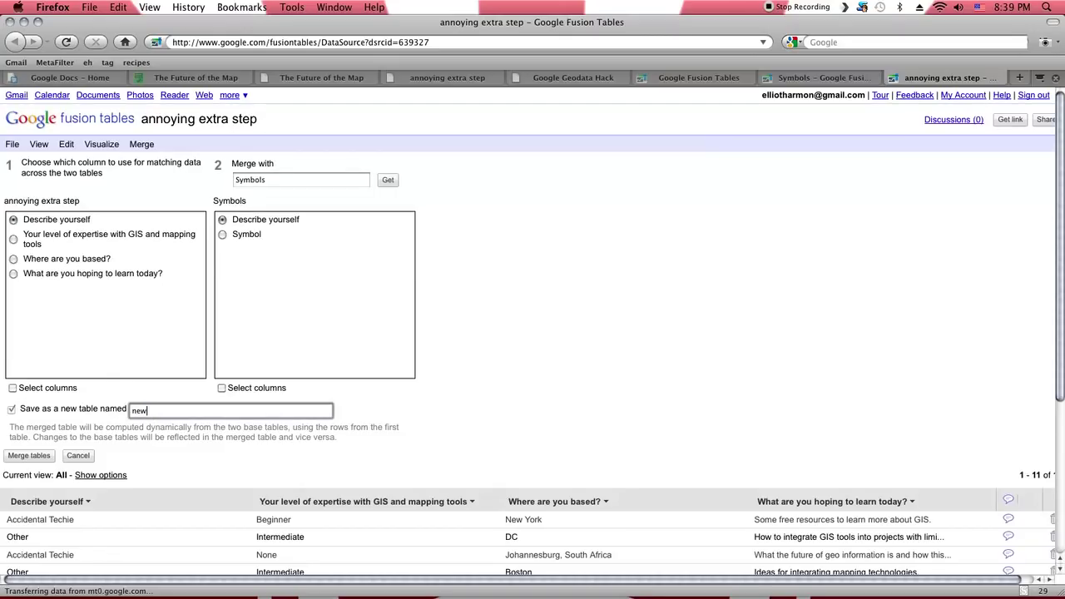
text( merged table)
- Create 'new merged table' and display its response locations on a map
click(17, 459)
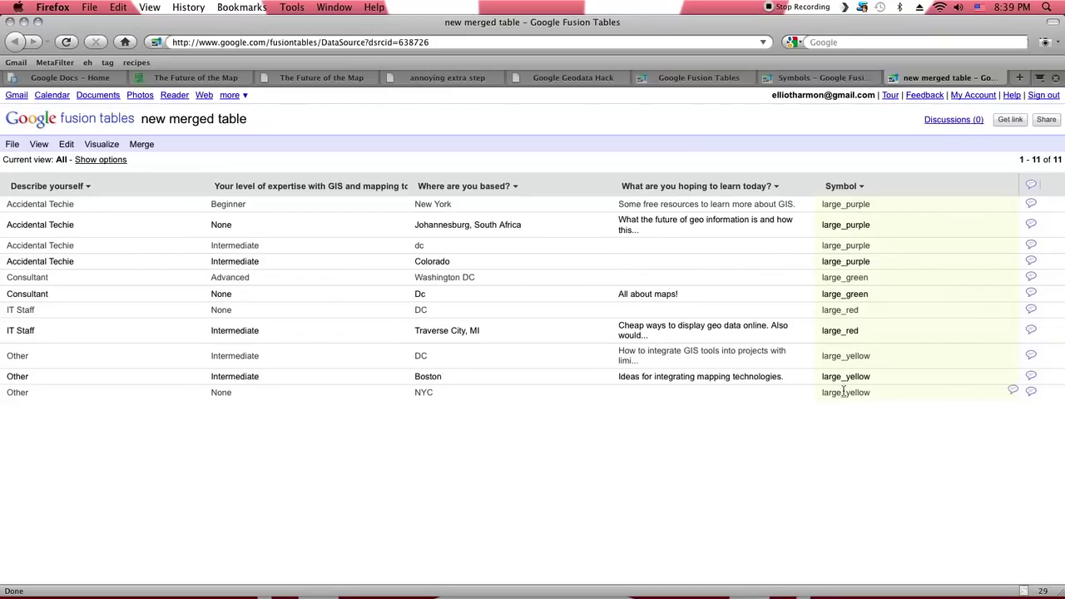
click(120, 146)
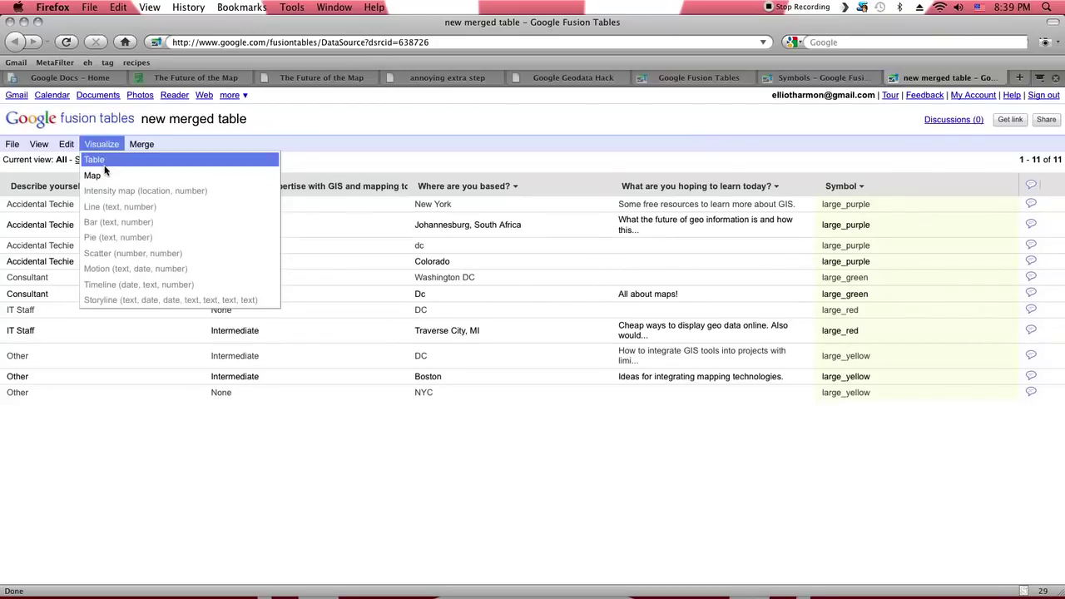
click(111, 175)
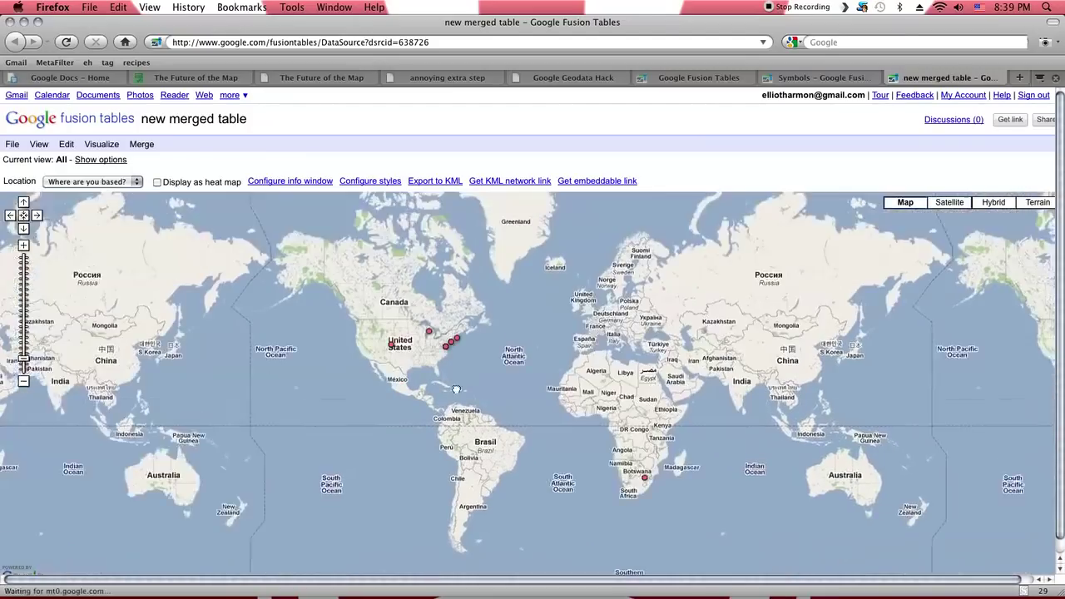
drag(455, 389, 403, 331)
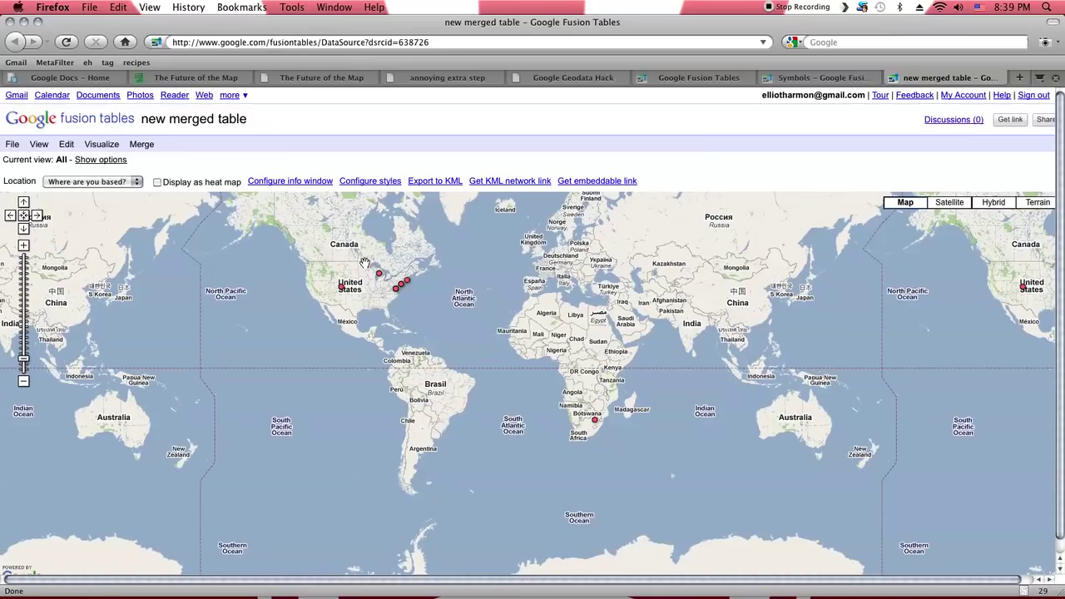
- Style map markers using icons from the Symbol column and save the style
click(362, 181)
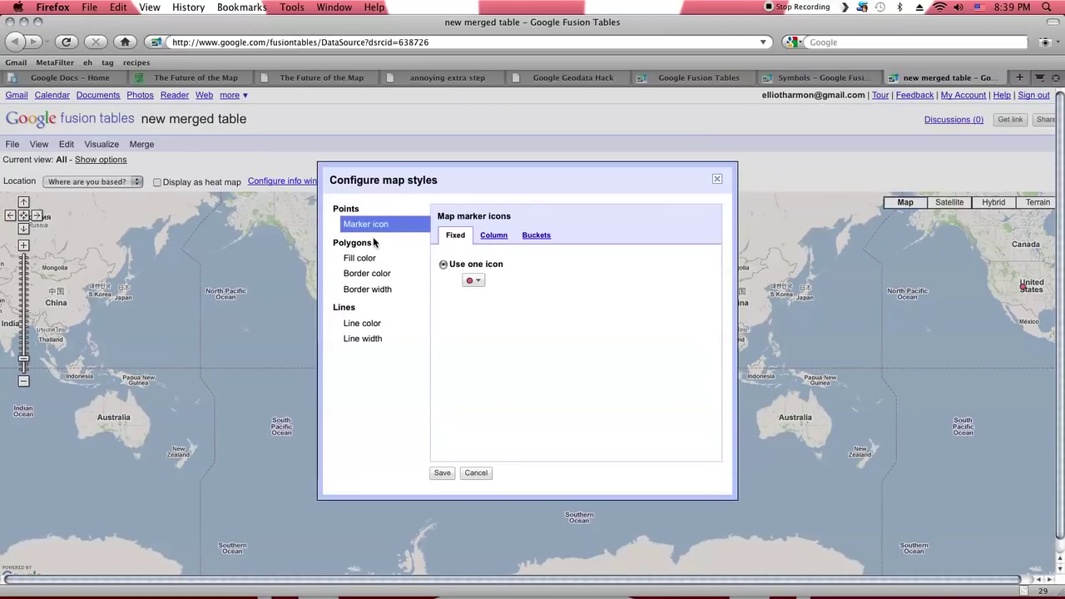
click(491, 236)
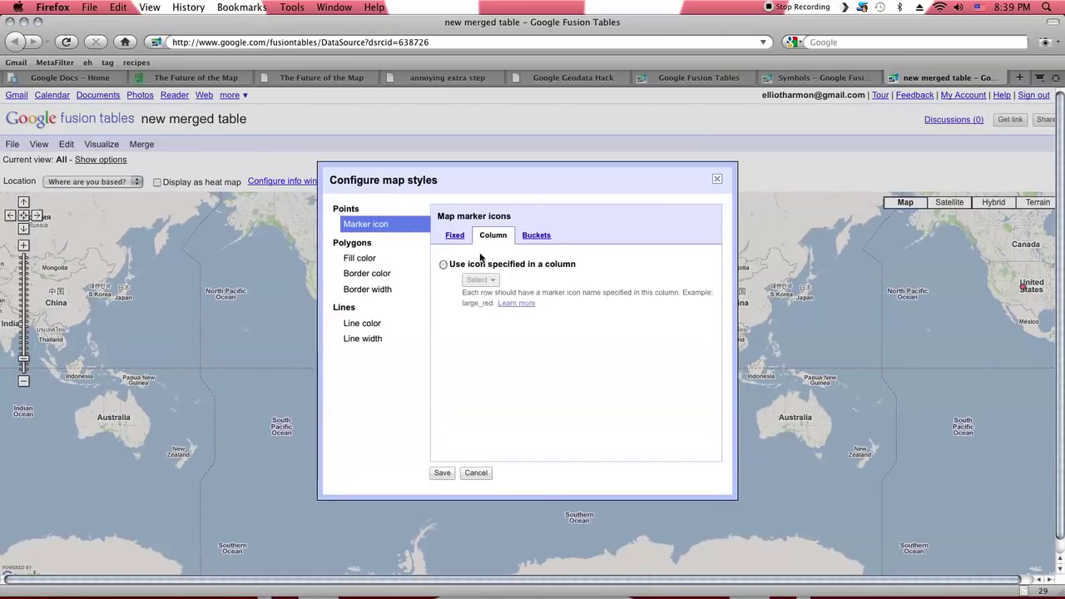
click(443, 264)
click(473, 283)
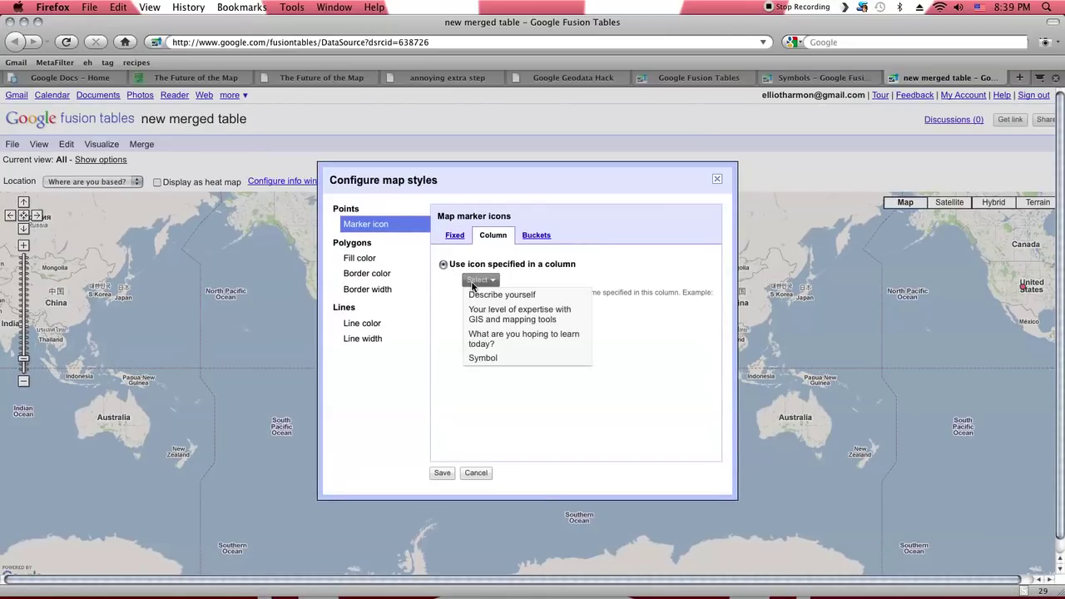
click(481, 357)
click(442, 472)
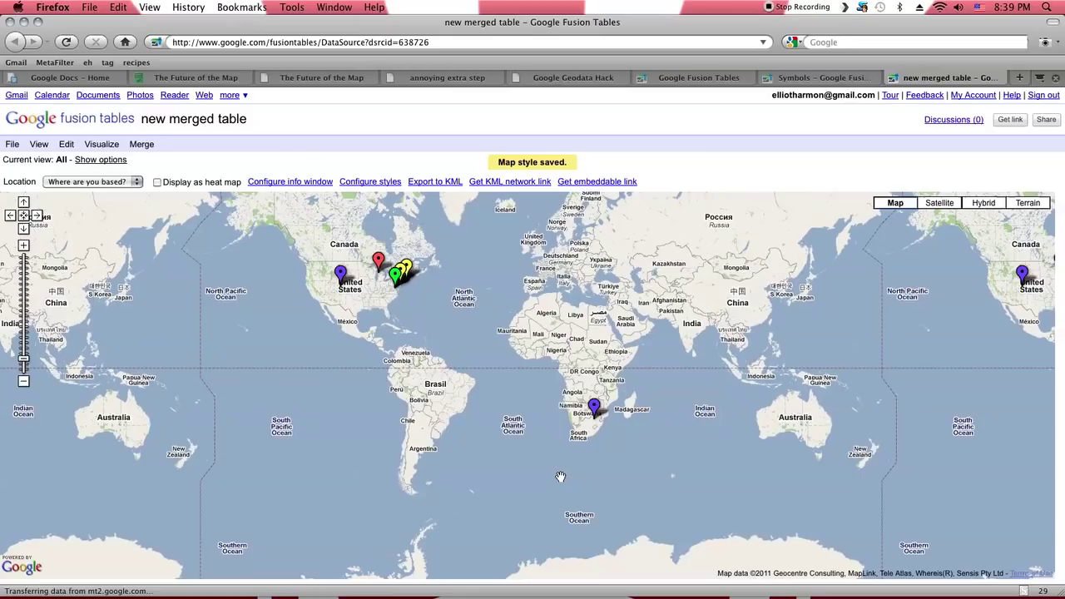
- Focus the map on North America and inspect the Boston and NYC marker details
scroll(486, 363, up, 1)
drag(442, 338, 504, 405)
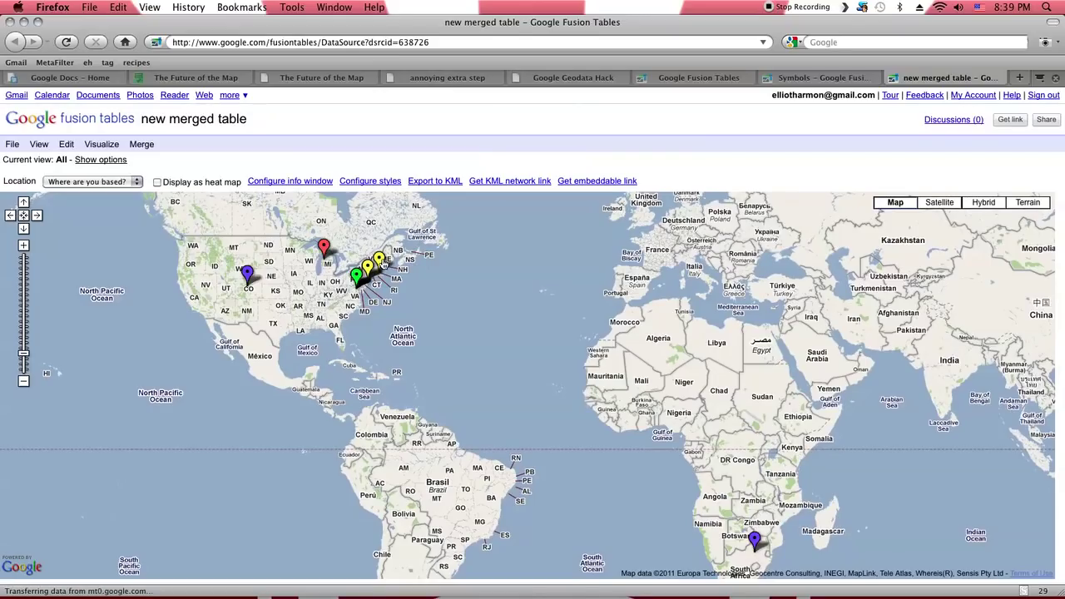
click(379, 261)
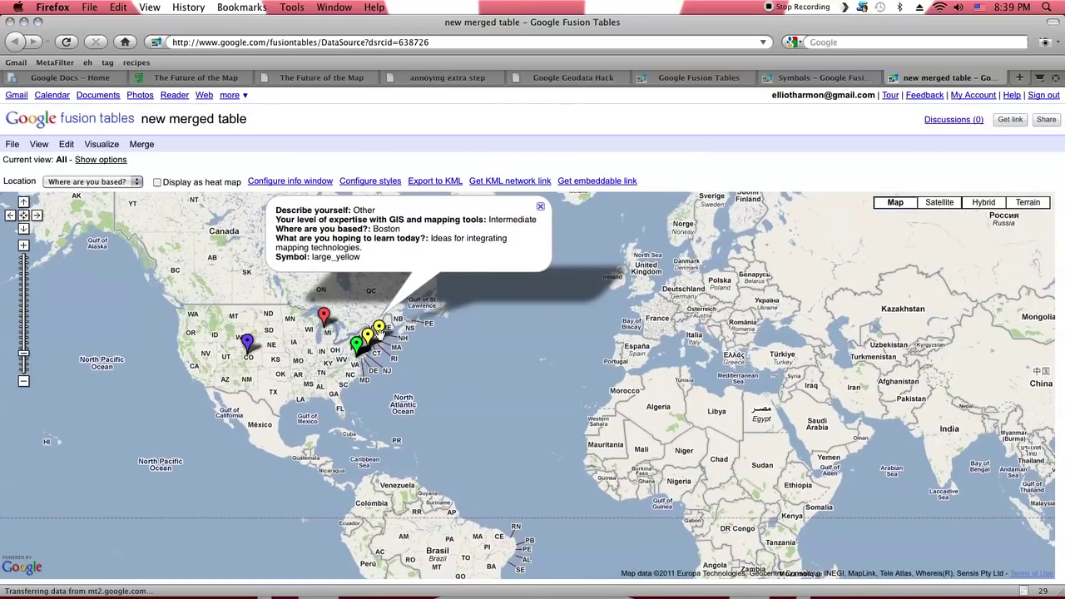
click(371, 335)
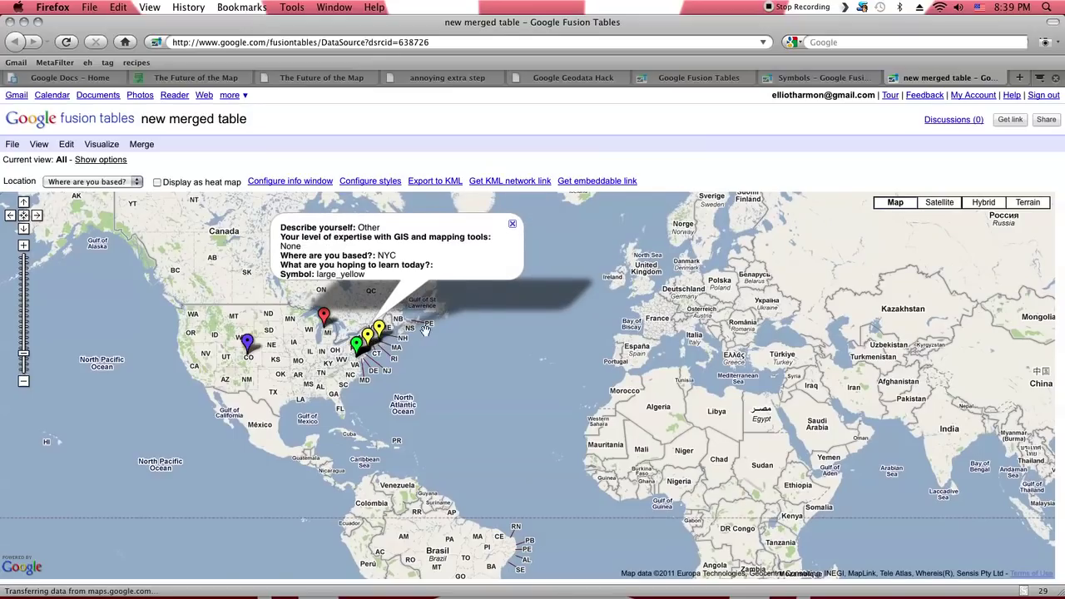
click(426, 331)
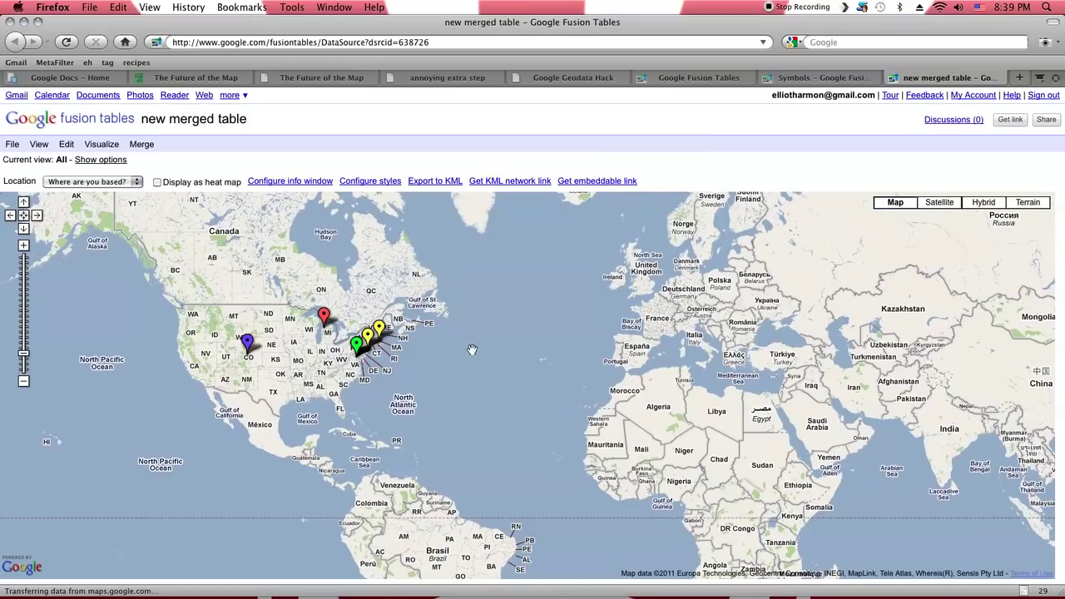
drag(472, 349, 461, 258)
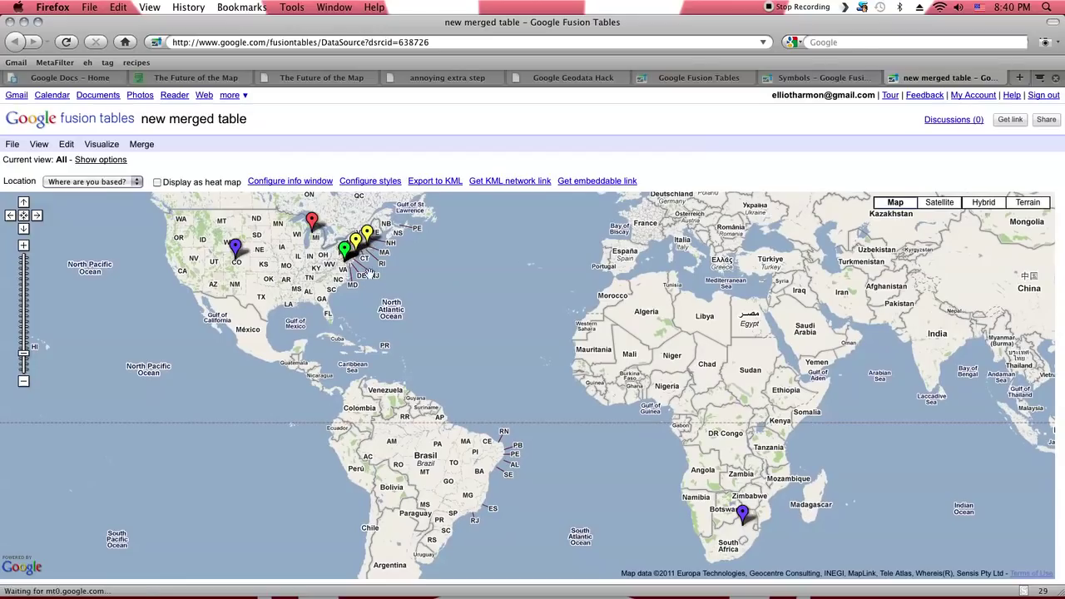
drag(370, 274, 423, 275)
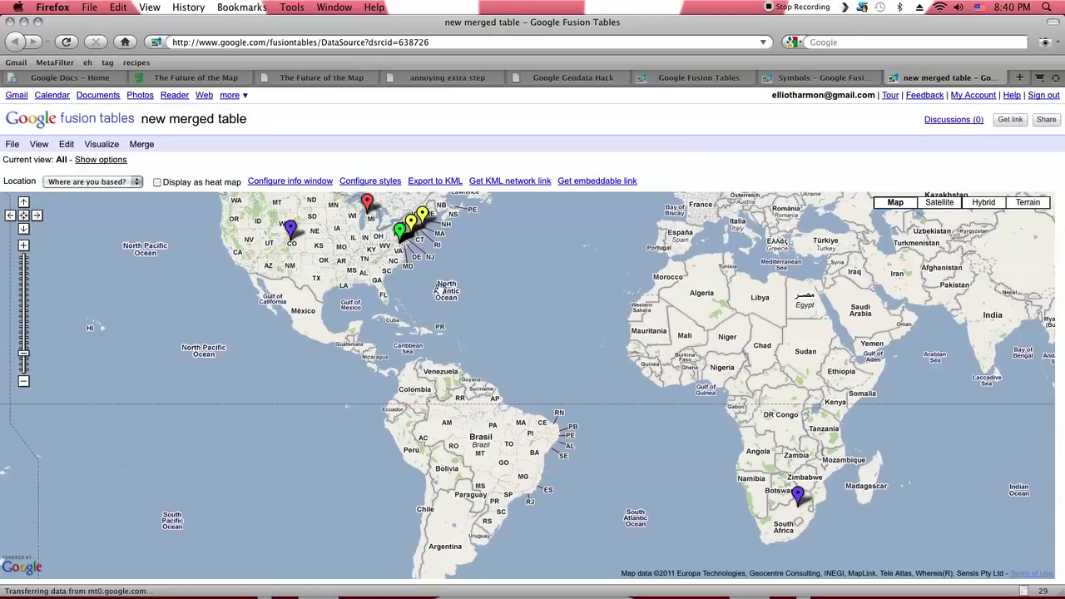
drag(440, 285, 449, 308)
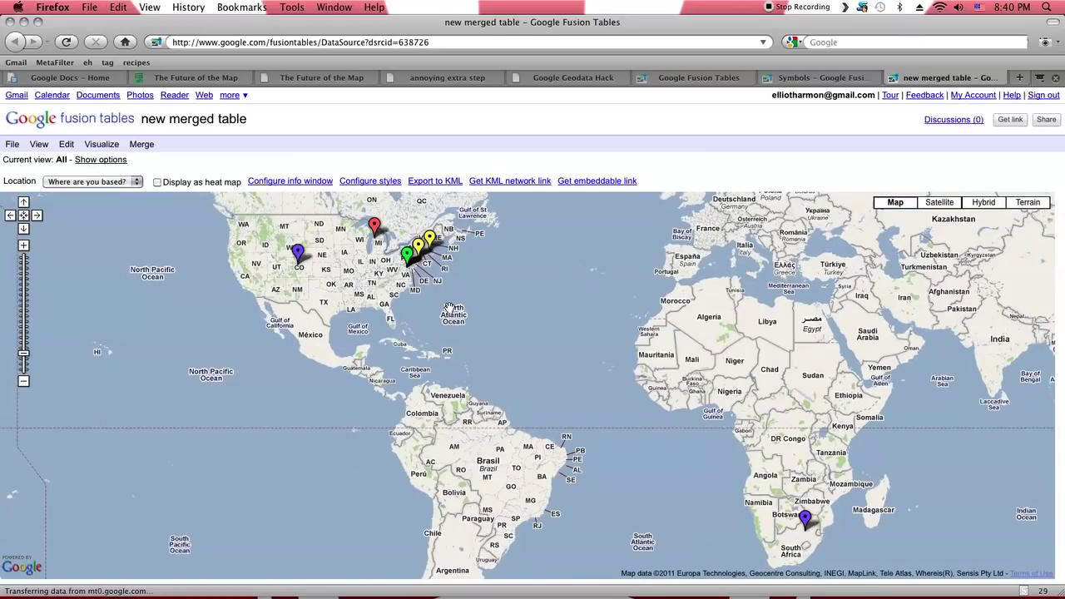